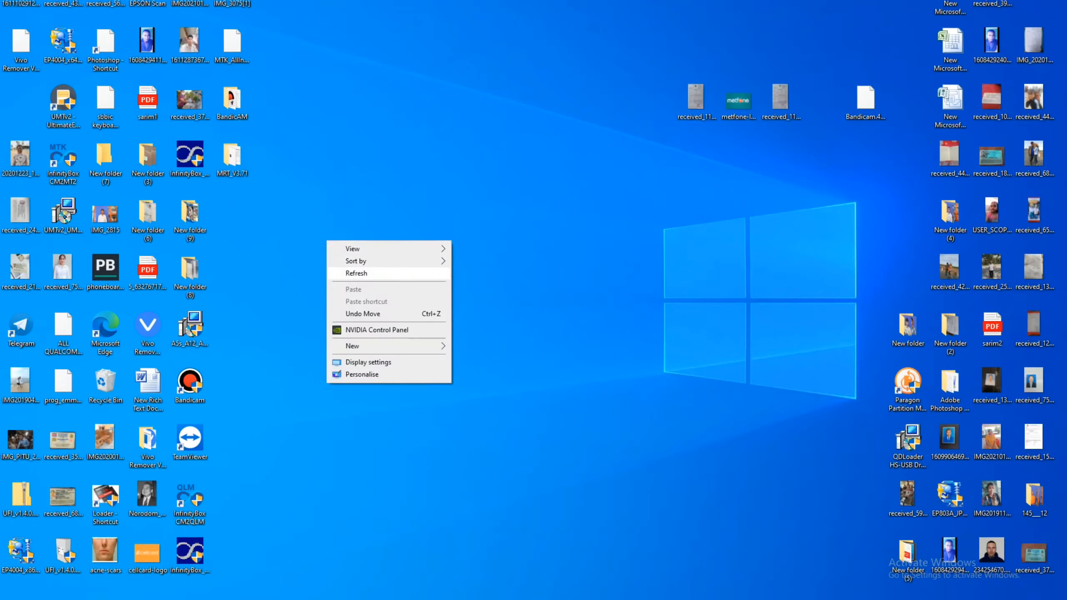
Move the two received-file icons and the metfone-logo icon into the left grid, refreshing the desktop.
left_click(357, 273)
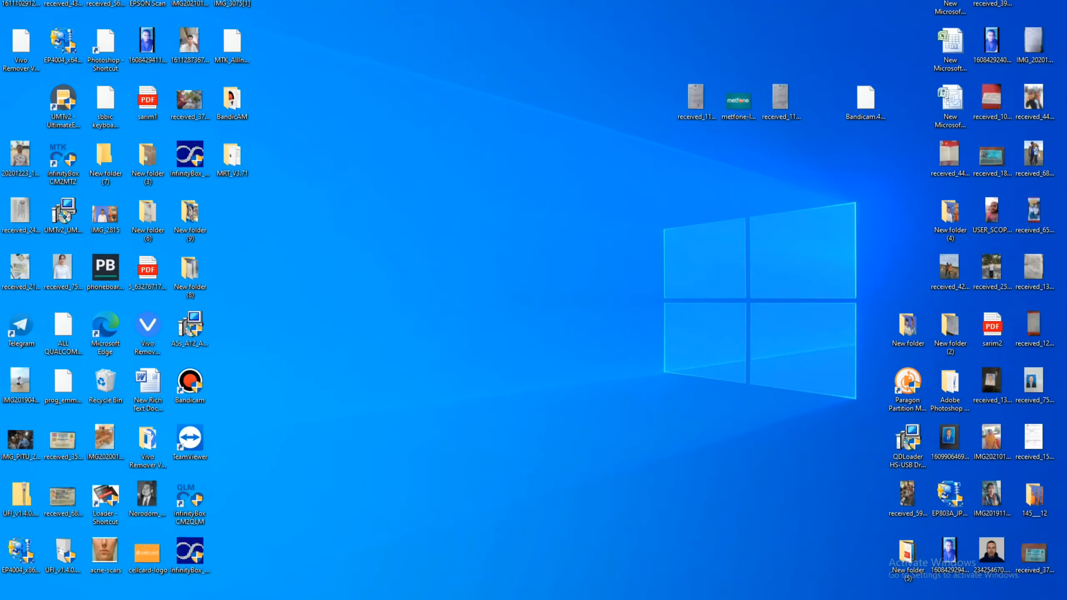
right_click(216, 199)
left_click(277, 234)
left_click_drag(696, 98, 244, 208)
left_click_drag(738, 101, 231, 272)
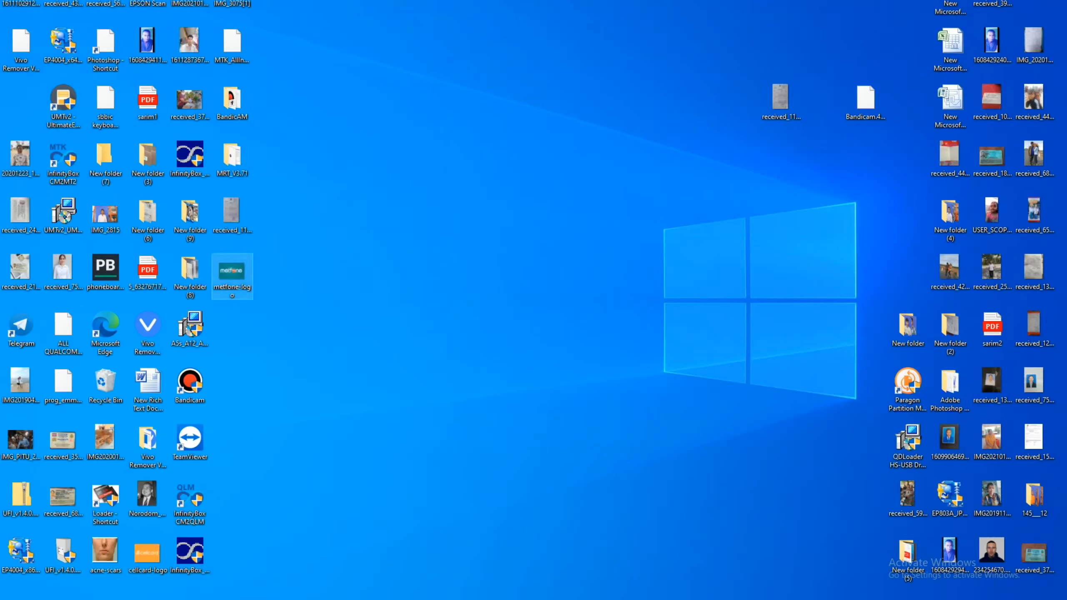
left_click_drag(780, 97, 233, 327)
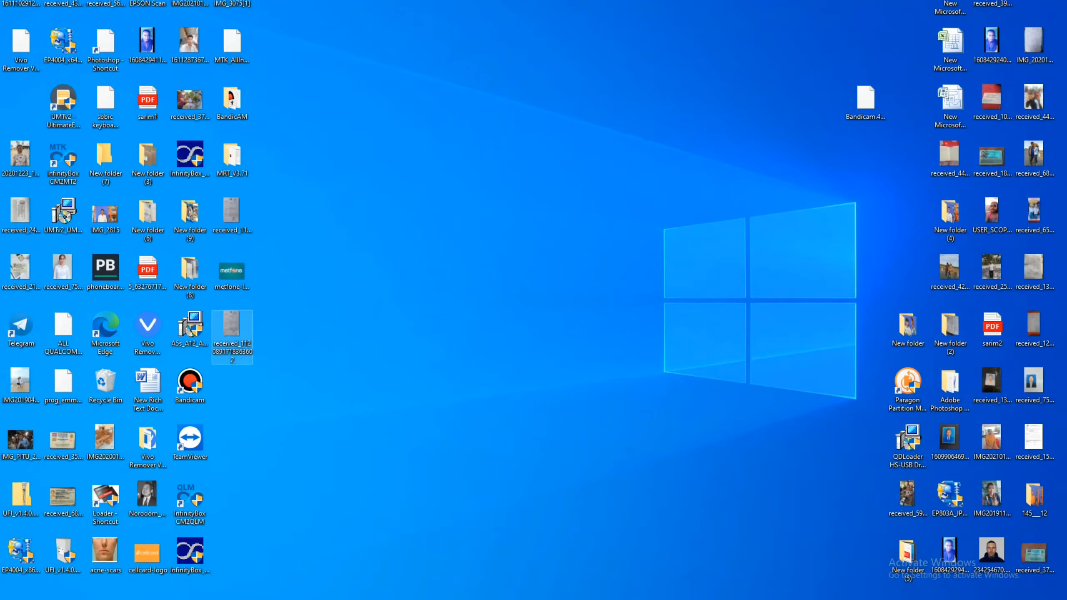
right_click(352, 242)
left_click(380, 272)
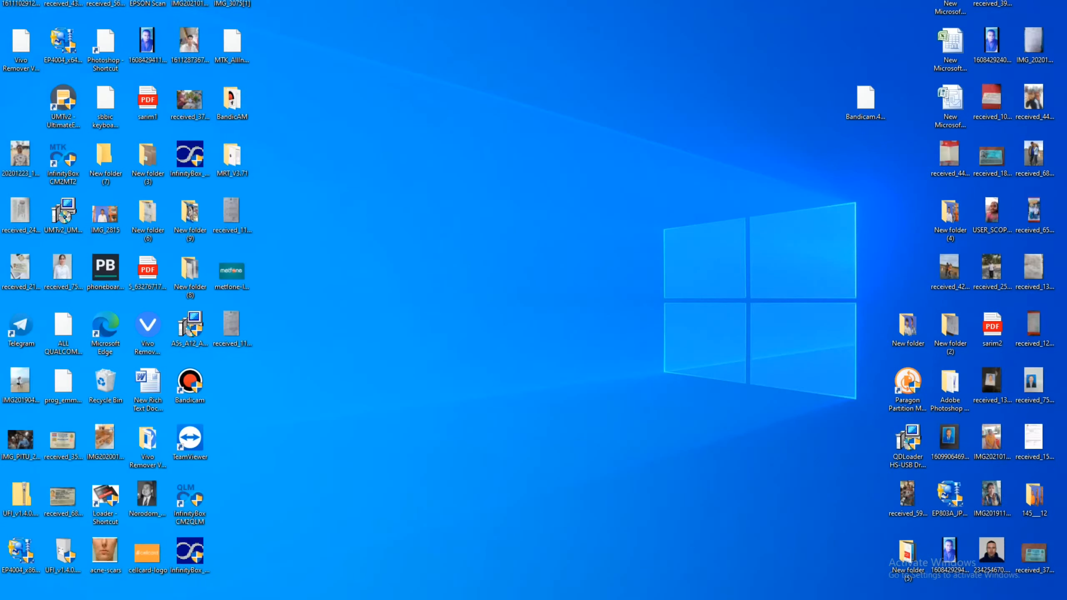
Move the Bandicam archive and Publisher document icons into the left grid, refreshing after each.
left_click_drag(865, 101, 232, 385)
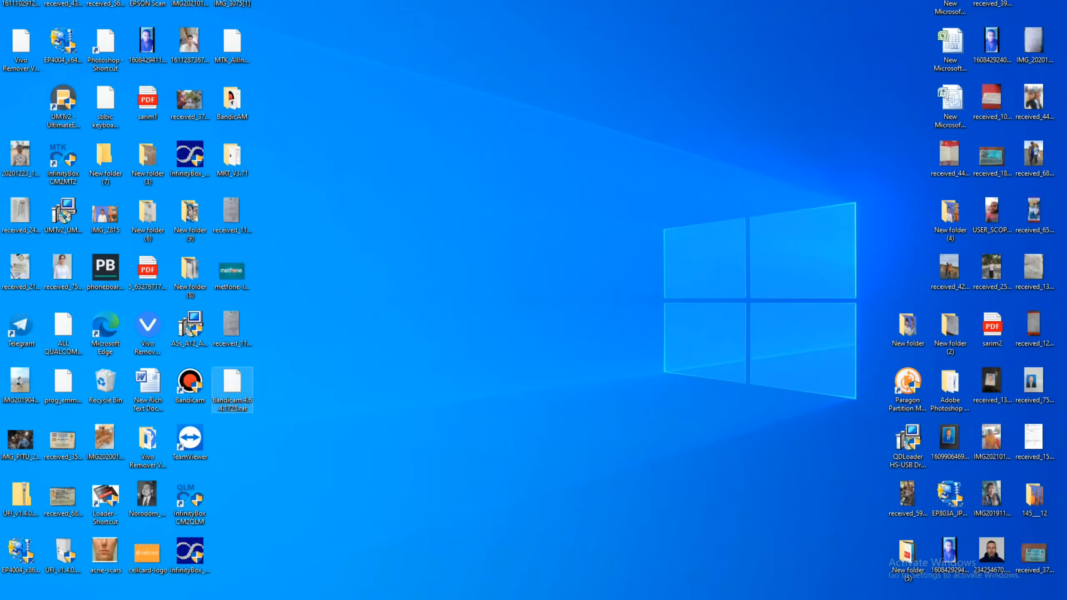
right_click(497, 283)
left_click(511, 316)
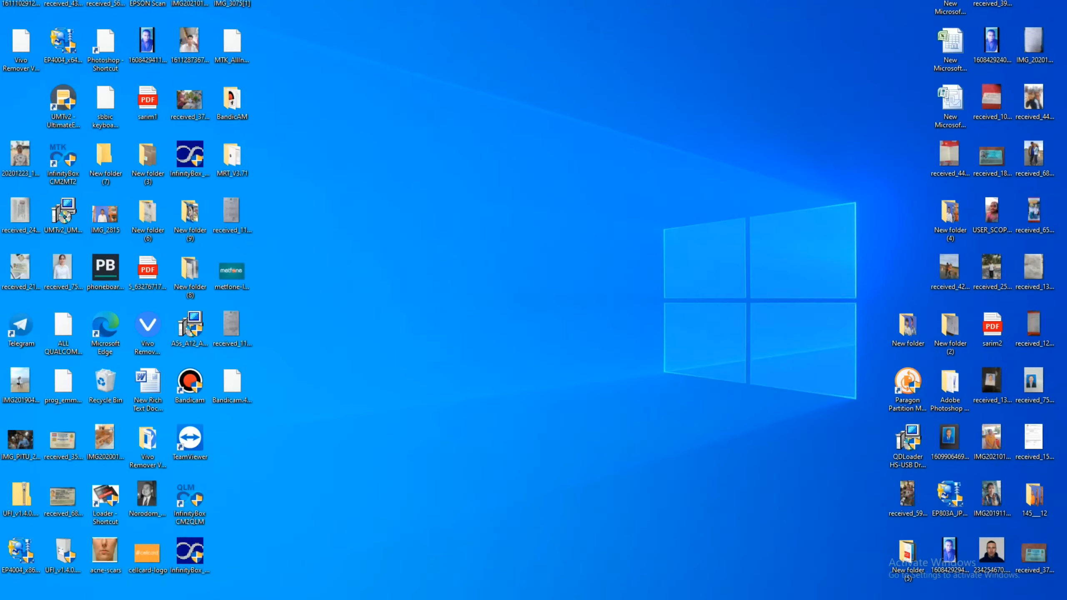
left_click_drag(950, 6, 254, 456)
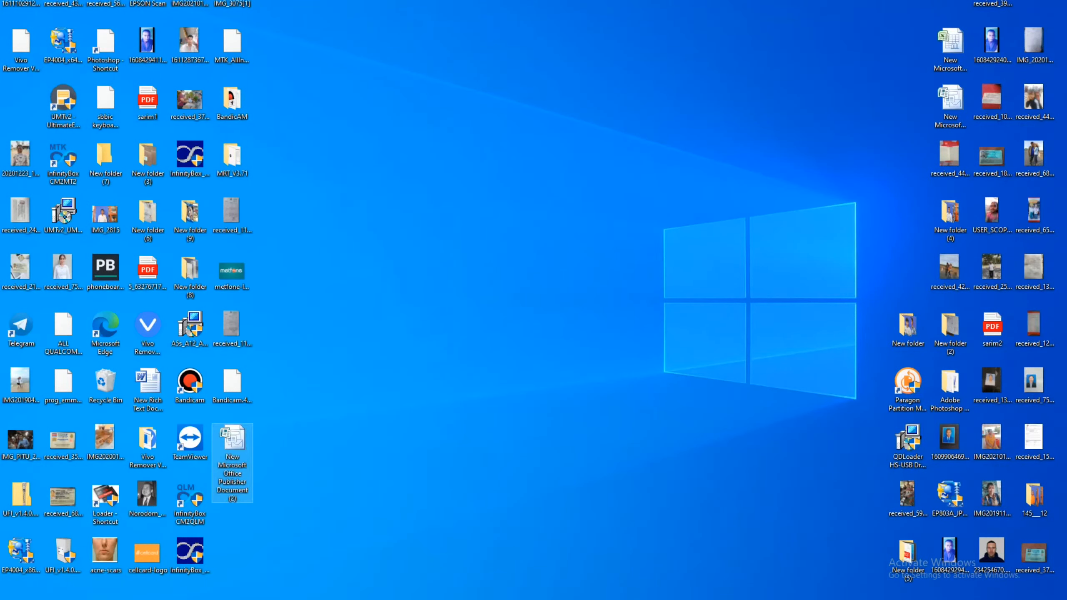
right_click(442, 221)
left_click(503, 255)
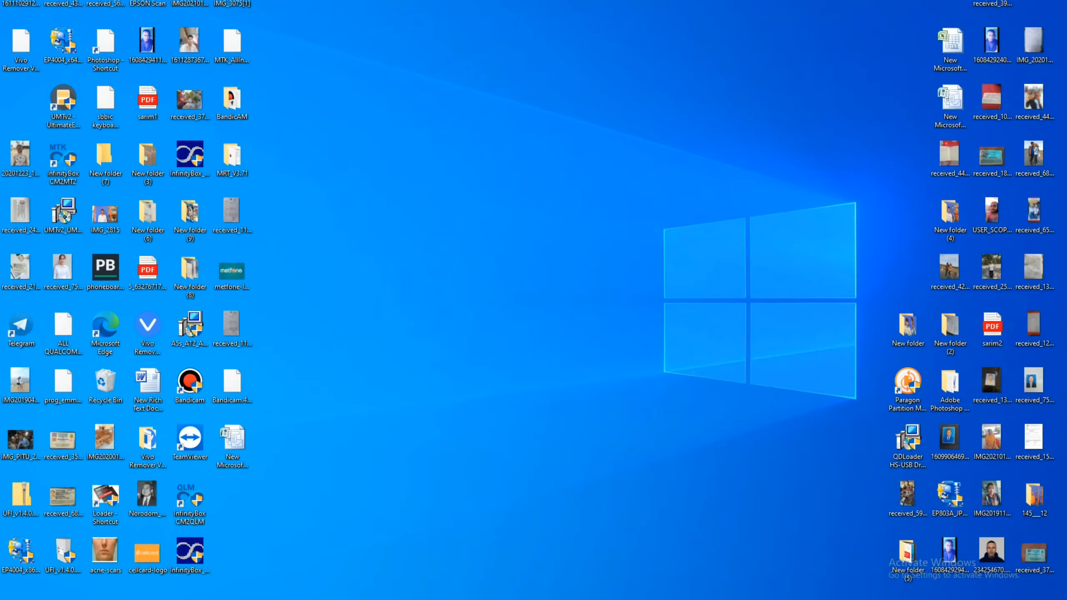
right_click(513, 30)
left_click(546, 63)
Bring the Bandicam recorder forward, then switch to the TeamViewer Remote Control window.
key("alt+Tab")
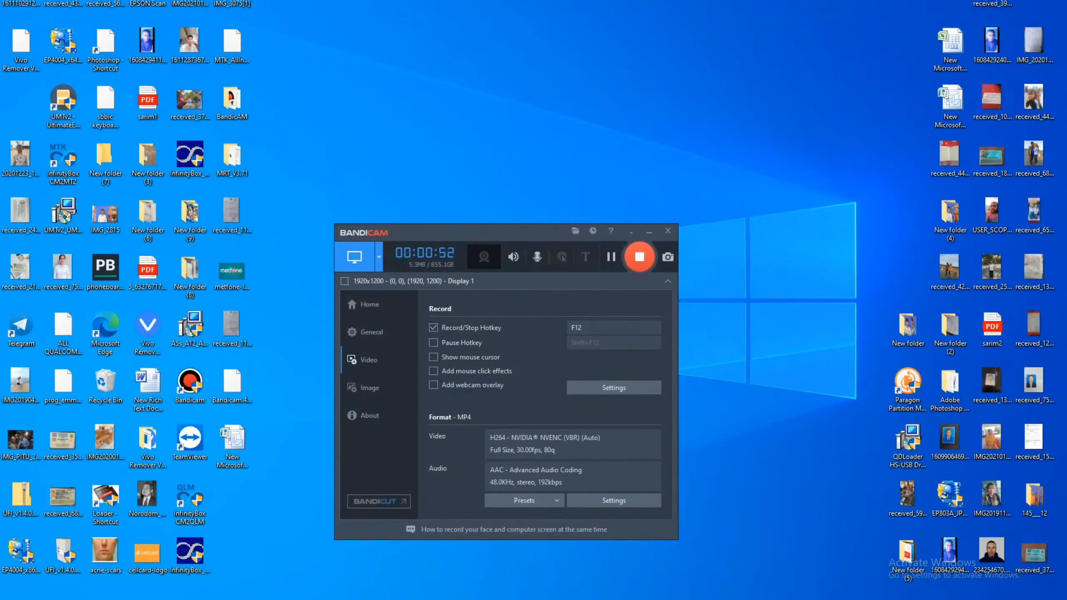
key("alt+Tab")
key("alt+Tab")
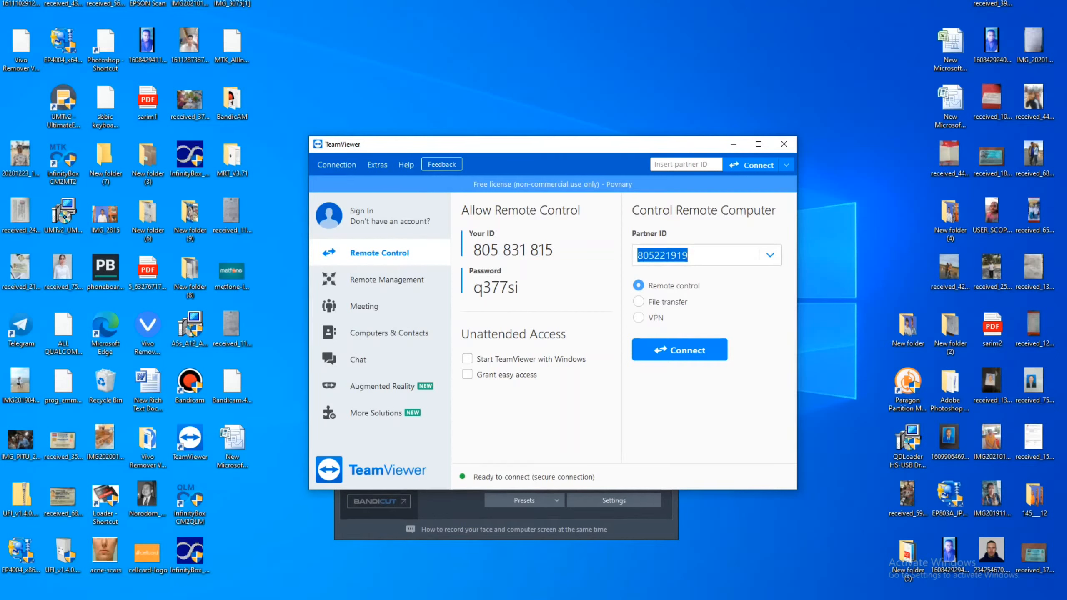
Enter the partner's TeamViewer ID and start the remote-control connection.
type("680")
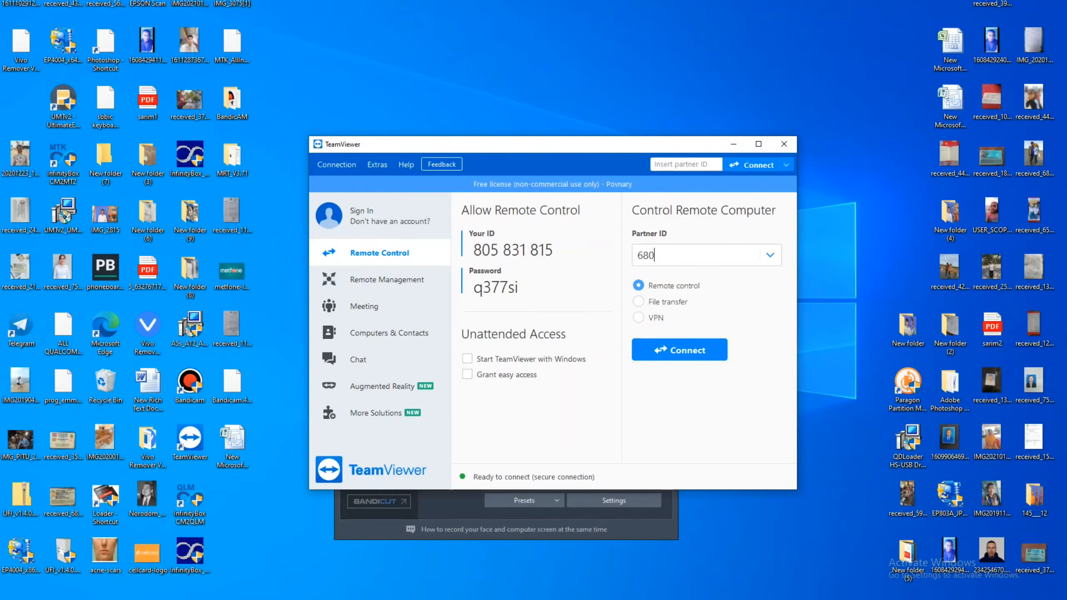
type("673948")
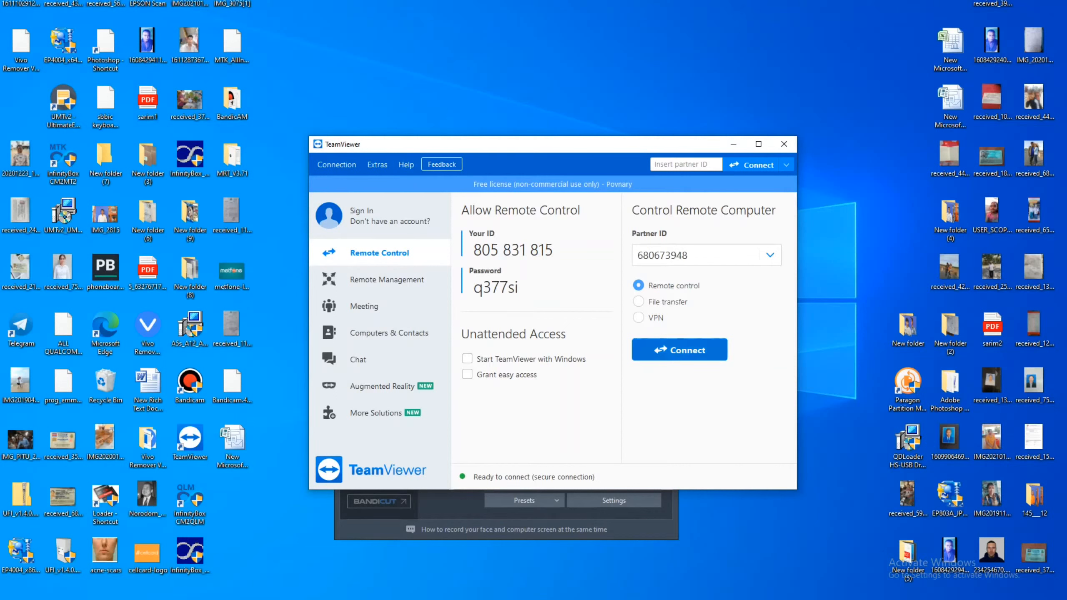
key("Return")
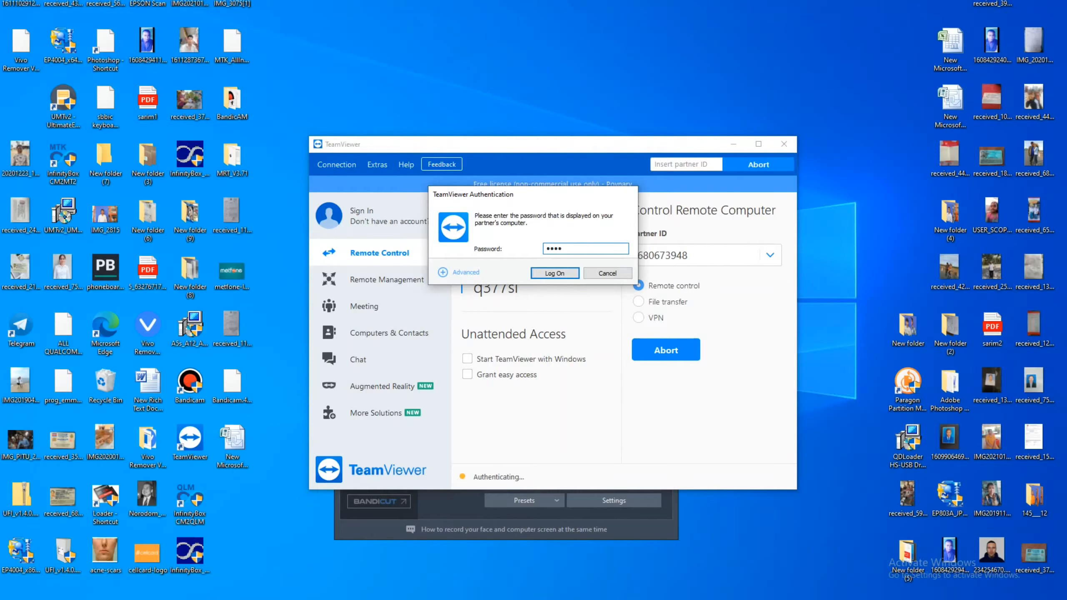
Log on with the partner password, refresh the remote desktop, and dismiss the EULA notice.
type("l")
left_click(554, 272)
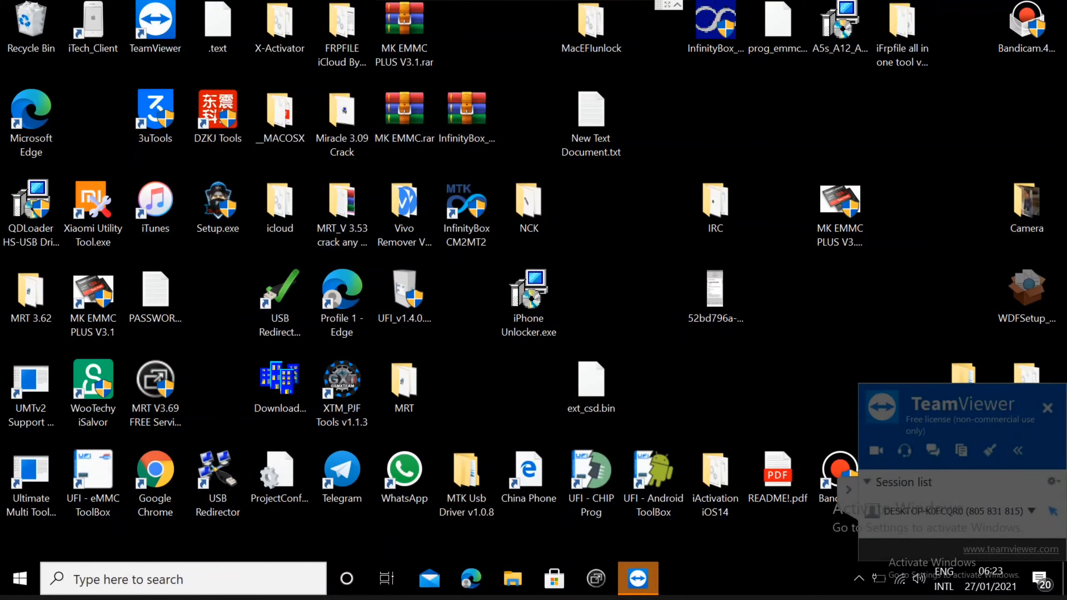
right_click(578, 206)
left_click(618, 254)
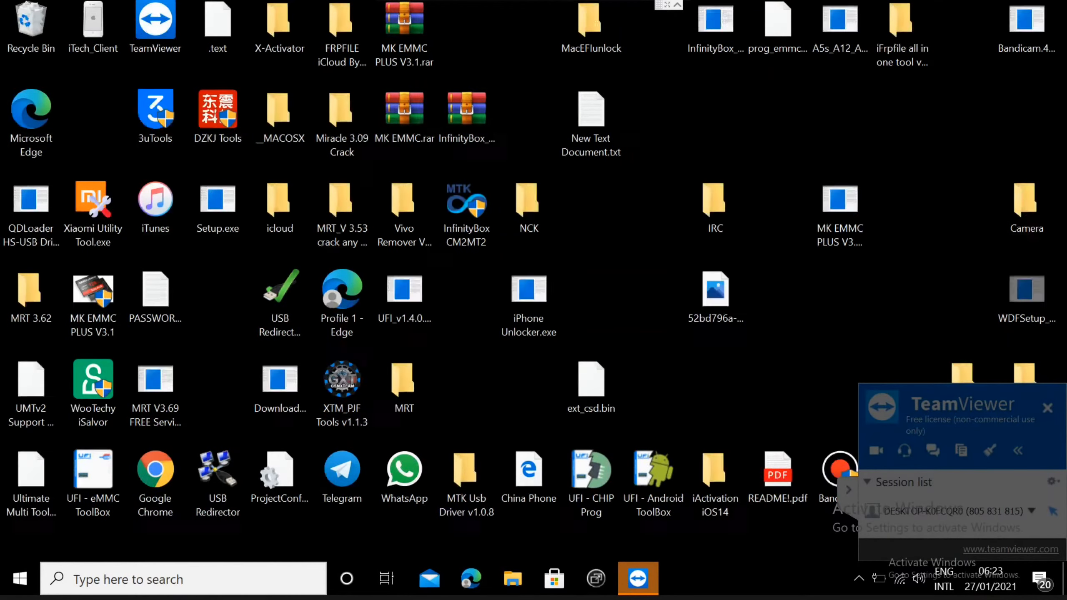
right_click(583, 226)
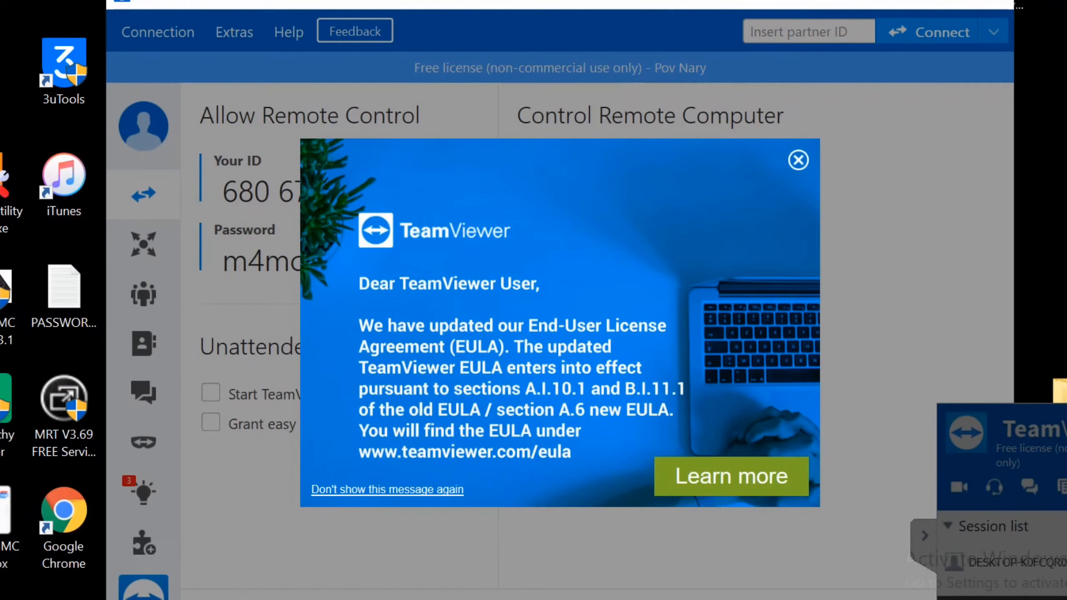
key("Escape")
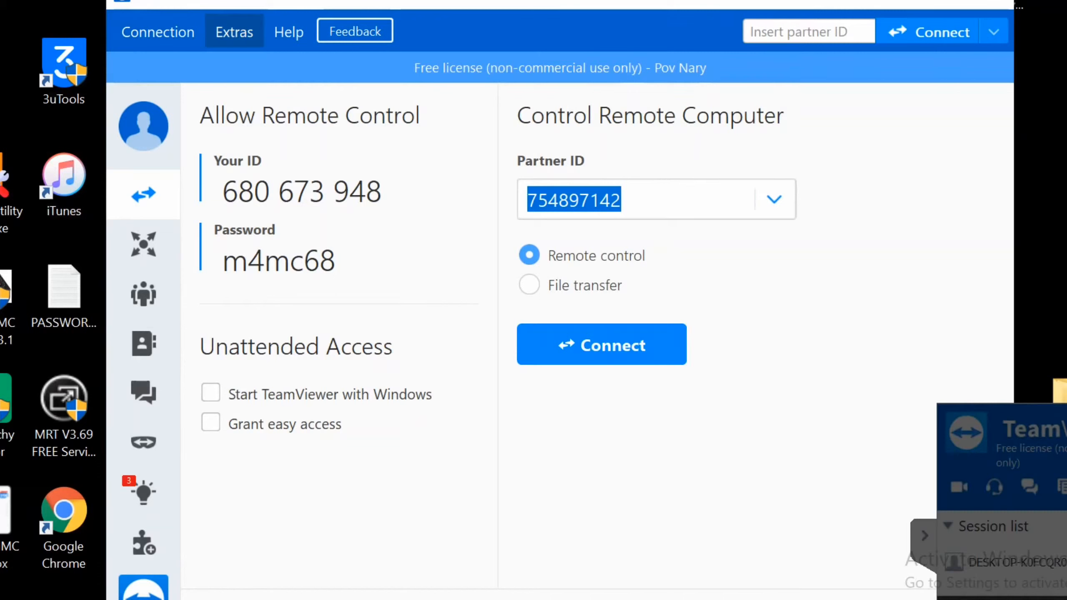
Open the remote TeamViewer's Options from the Extras menu.
left_click(233, 32)
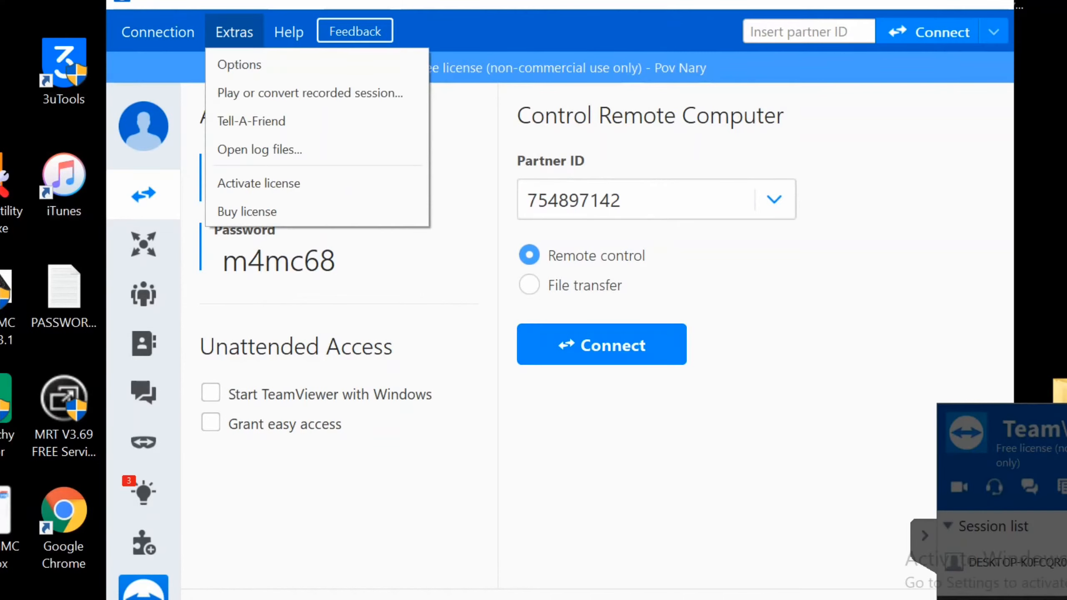
left_click(234, 32)
left_click(158, 32)
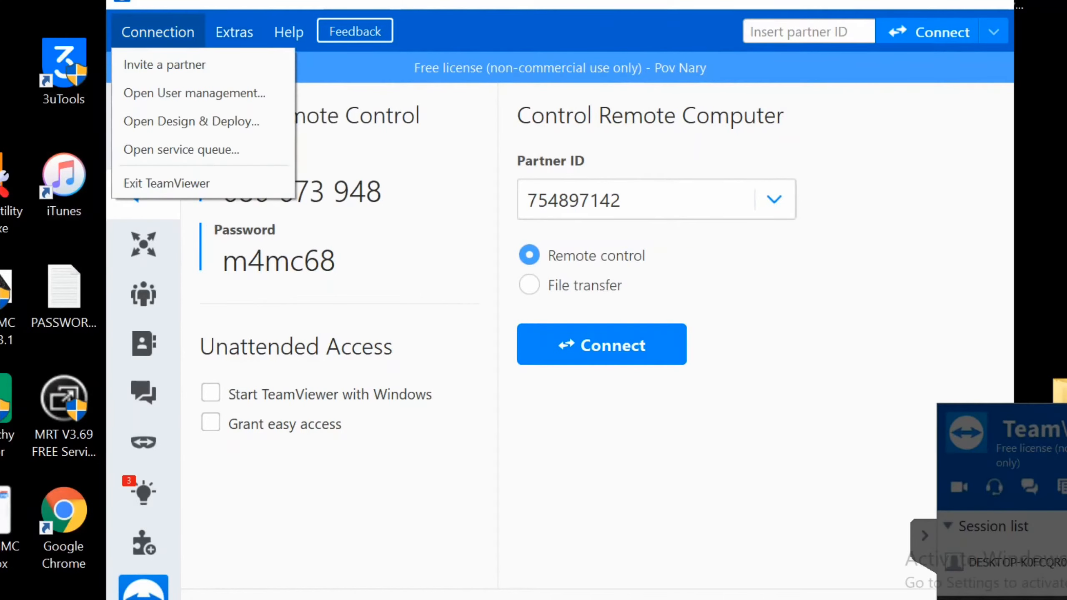
mouse_move(234, 32)
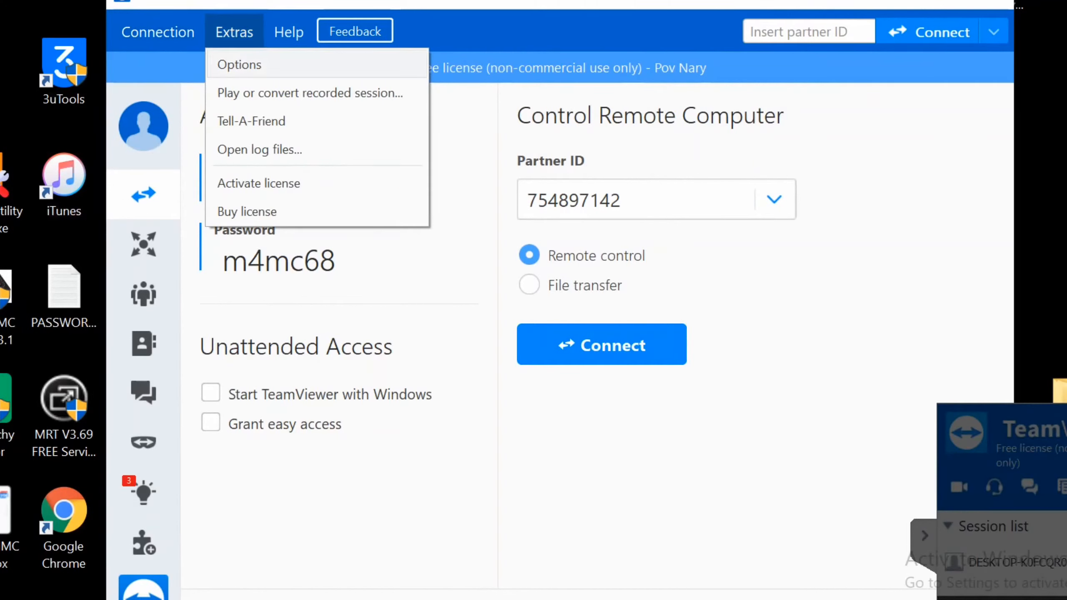
key("Escape")
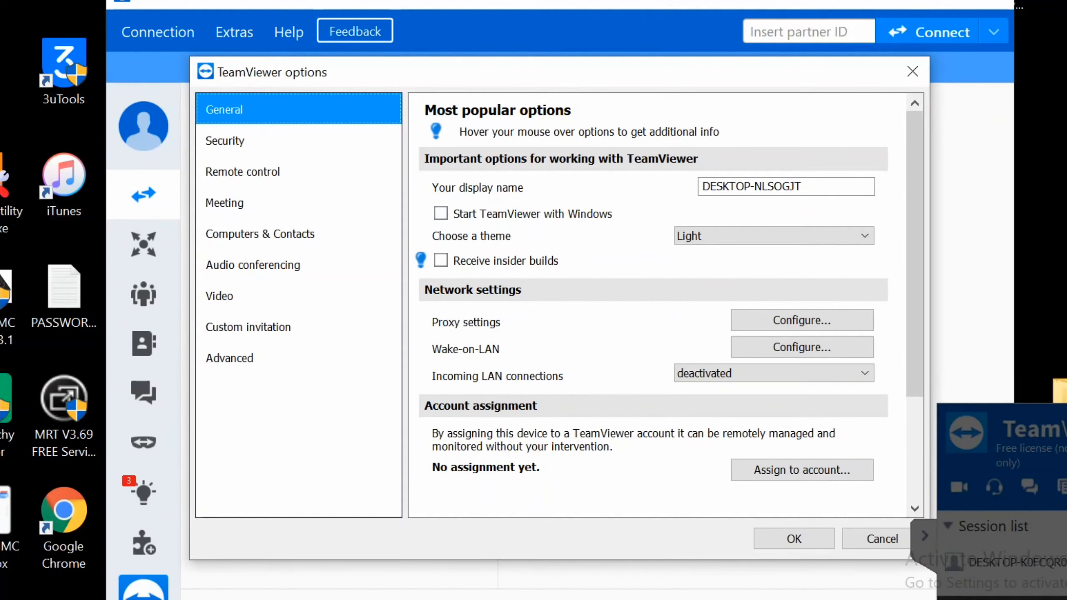
Show the full advanced options and scroll through them to the network settings.
left_click(229, 358)
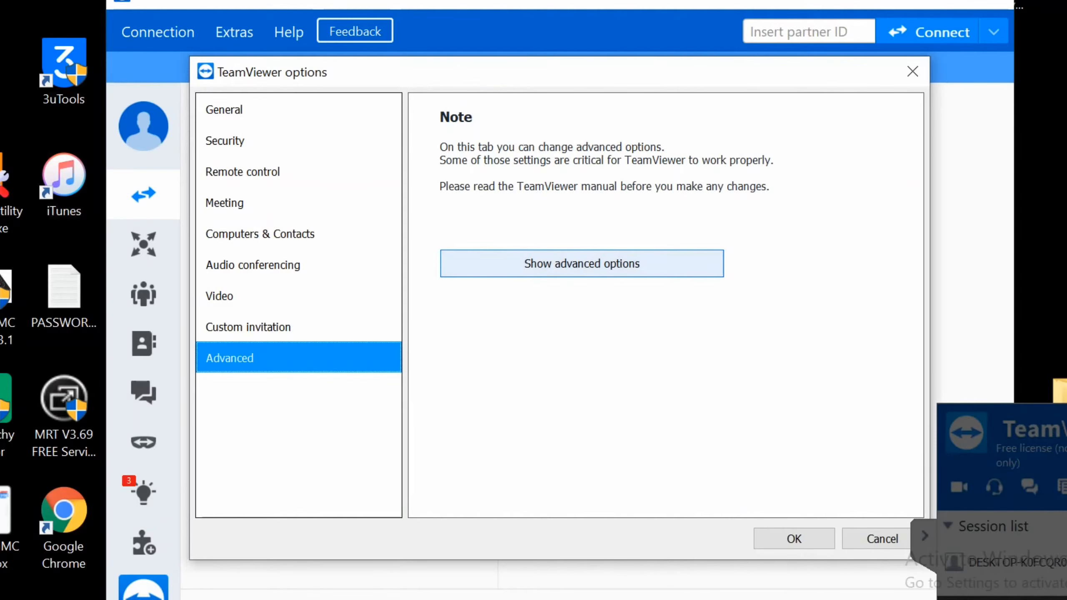
left_click(582, 263)
scroll(653, 305, "down", 10)
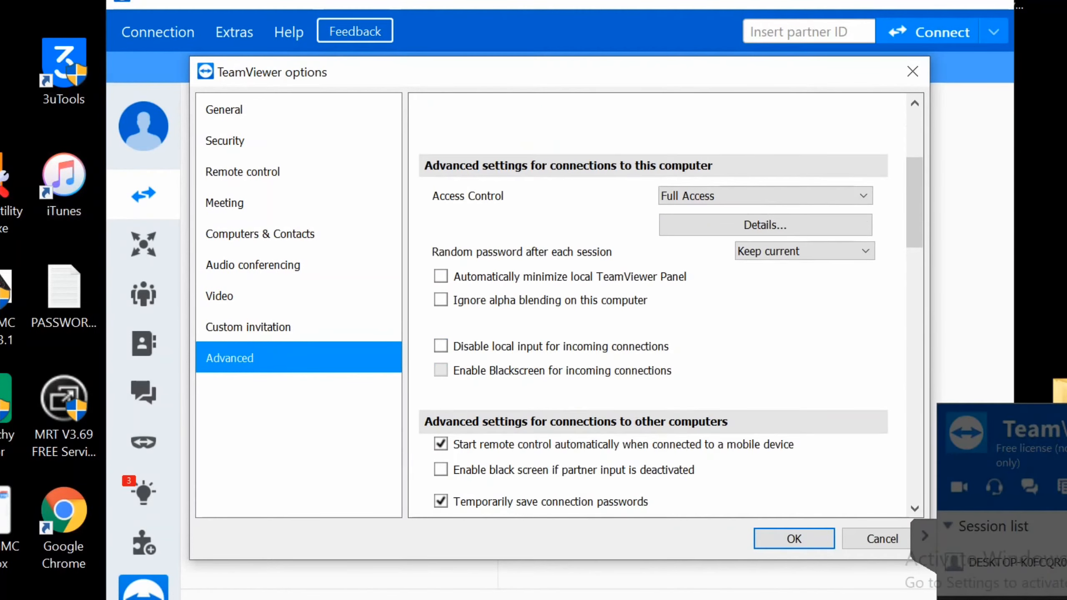
scroll(665, 306, "down", 10)
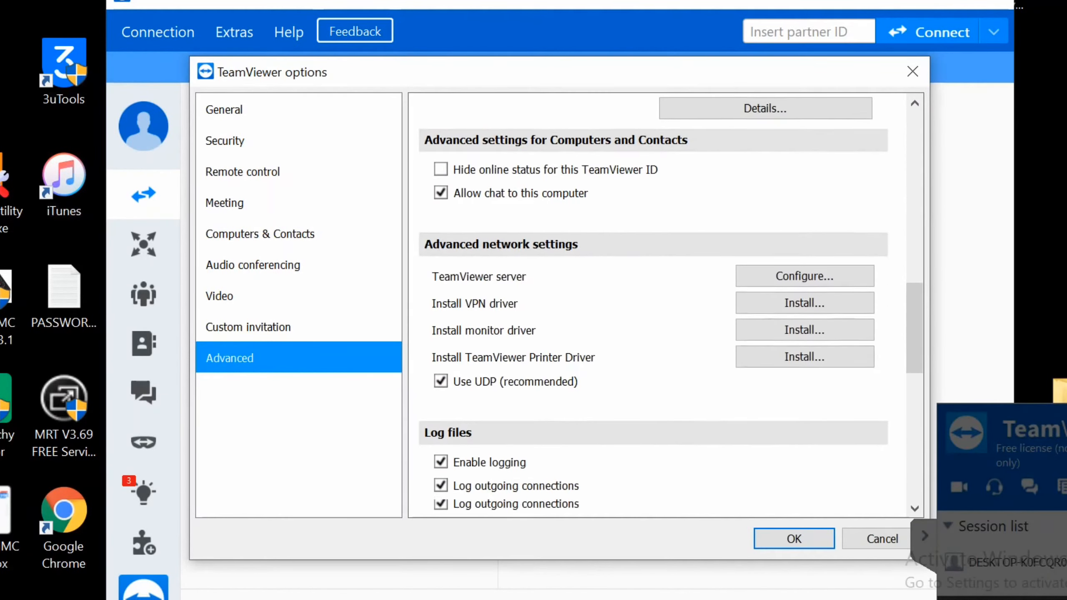
scroll(653, 305, "up", 3)
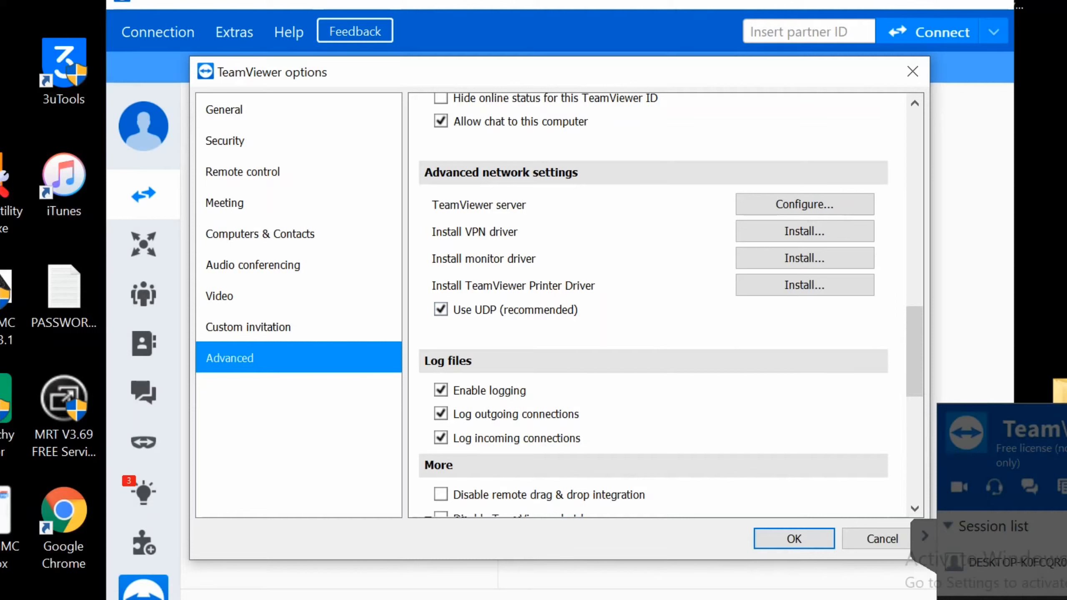
scroll(666, 304, "down", 9)
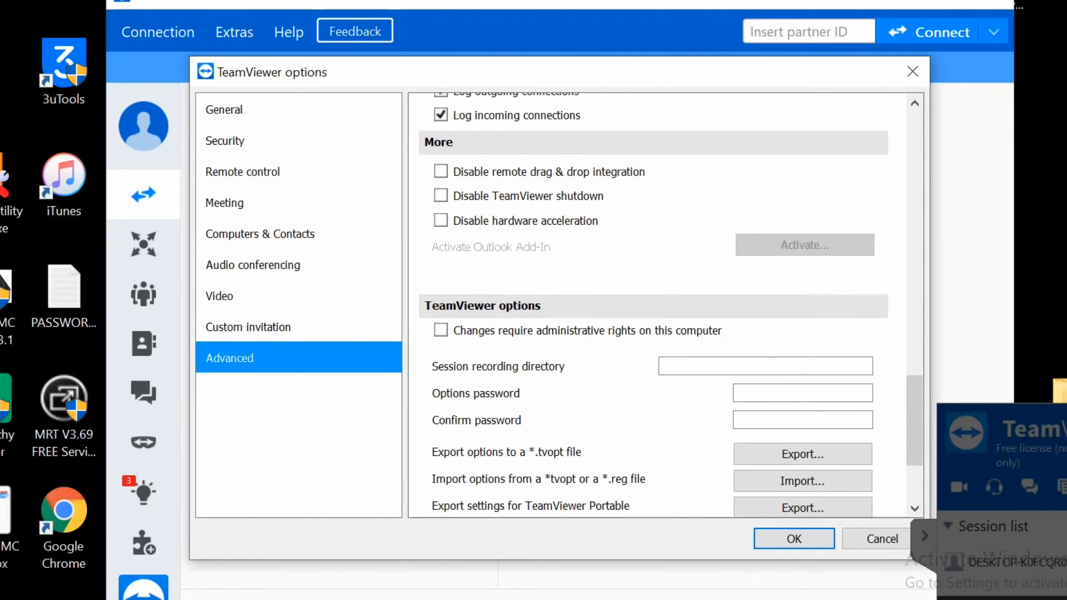
scroll(653, 305, "down", 4)
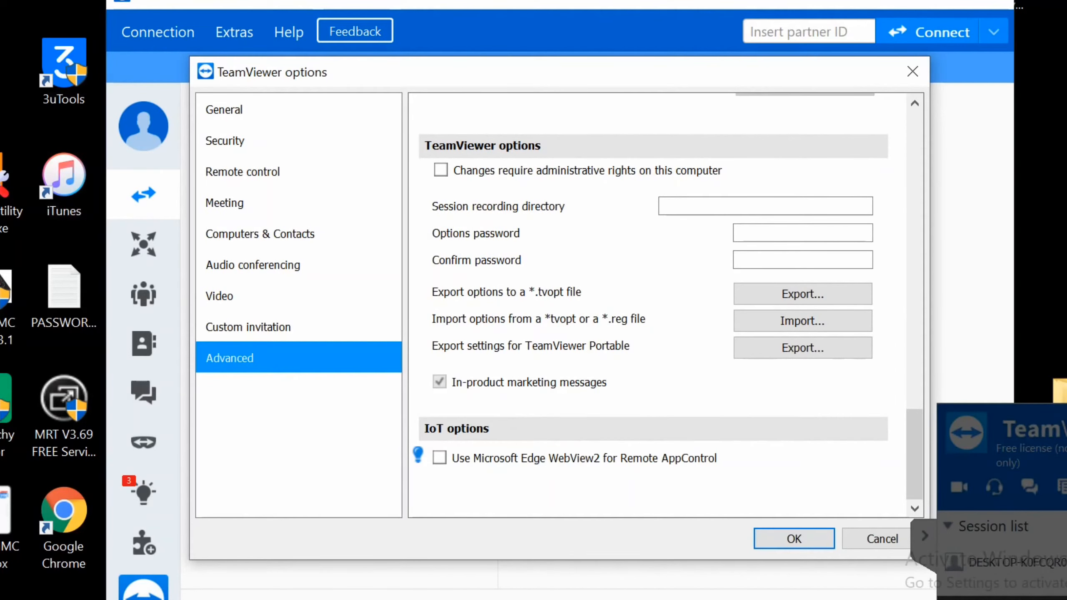
scroll(653, 304, "up", 12)
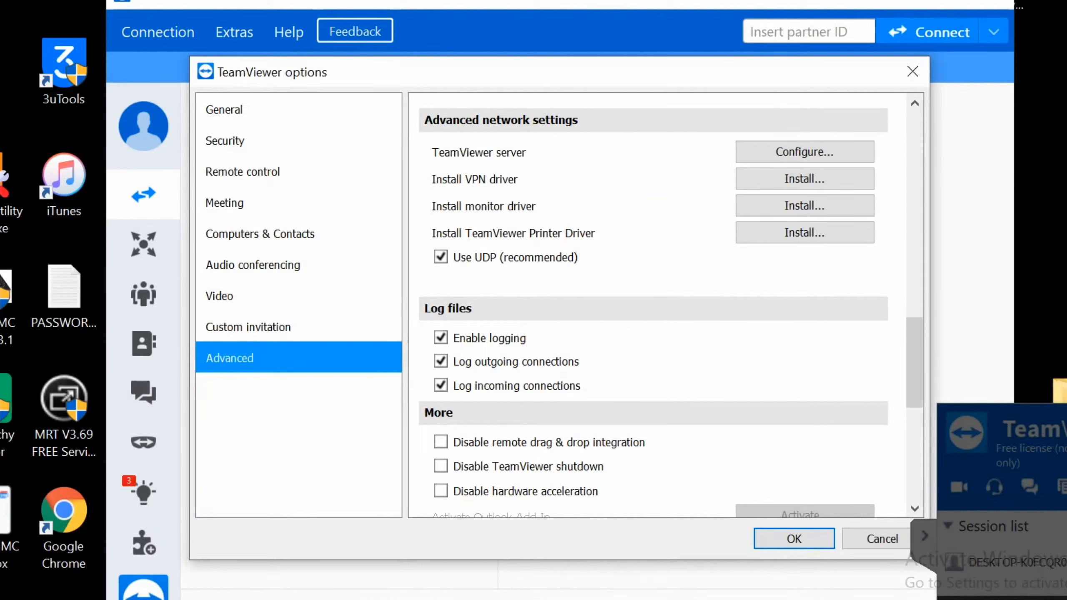
Install the TeamViewer VPN driver, confirm the success message, and close Options with OK.
left_click(804, 178)
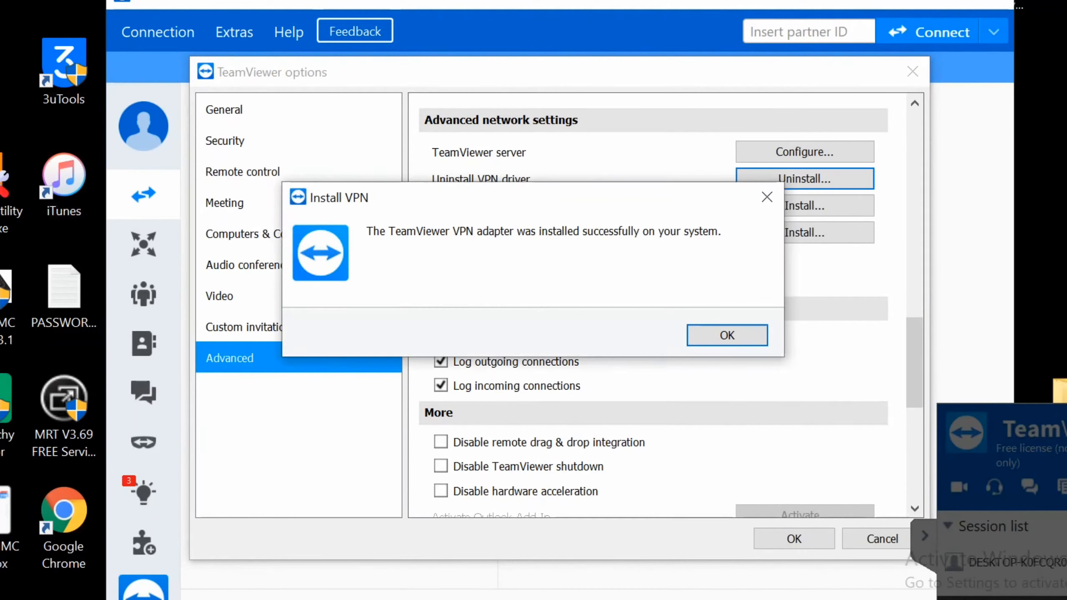
key("Return")
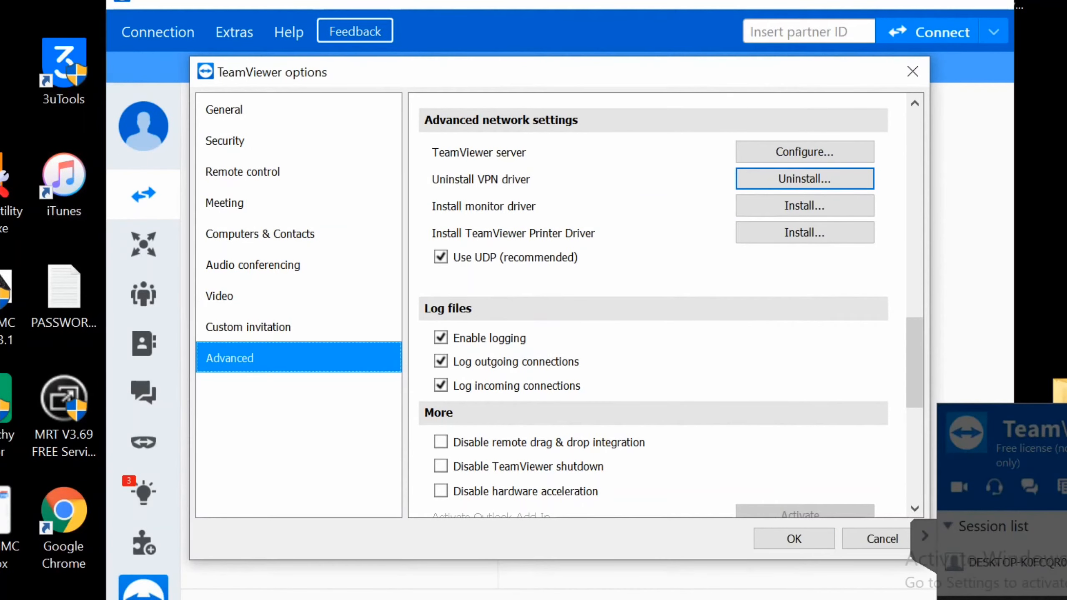
left_click(793, 538)
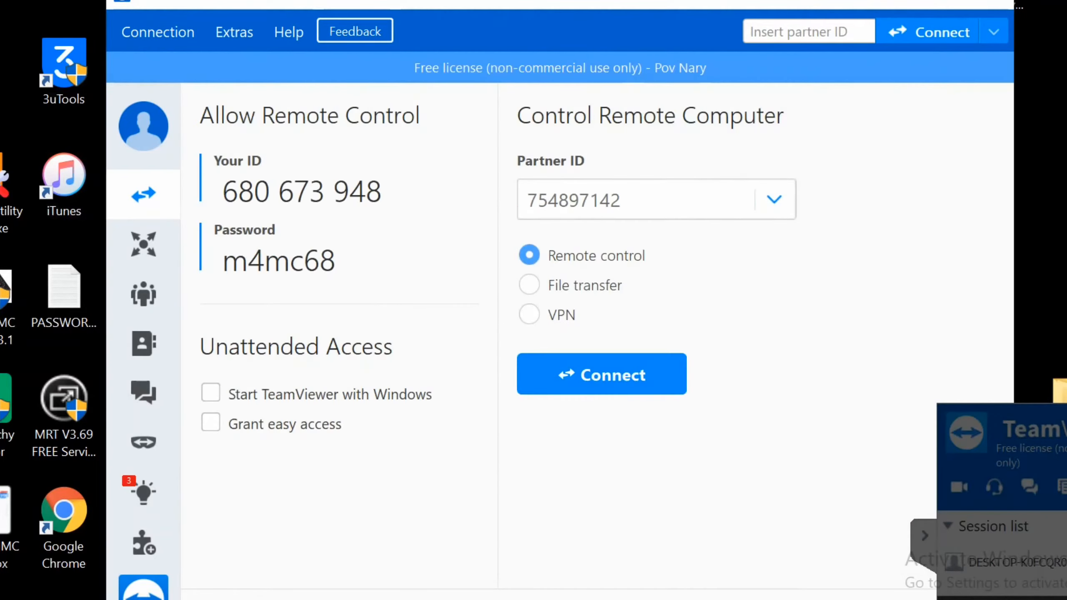
In the second TeamViewer window, confirm Advanced network settings shows the VPN driver installed.
left_click(477, 587)
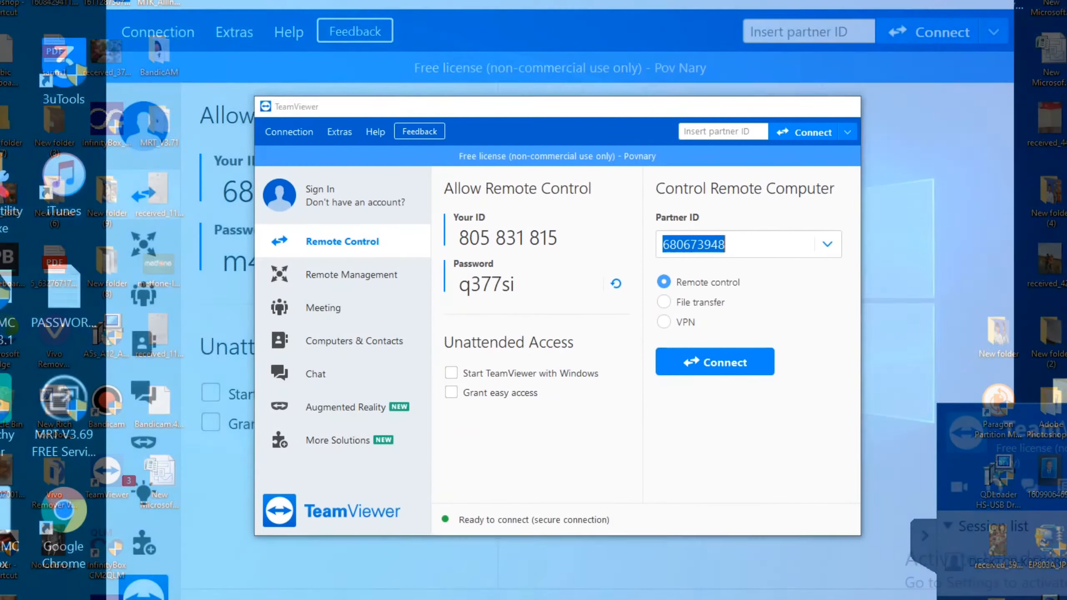
left_click(339, 132)
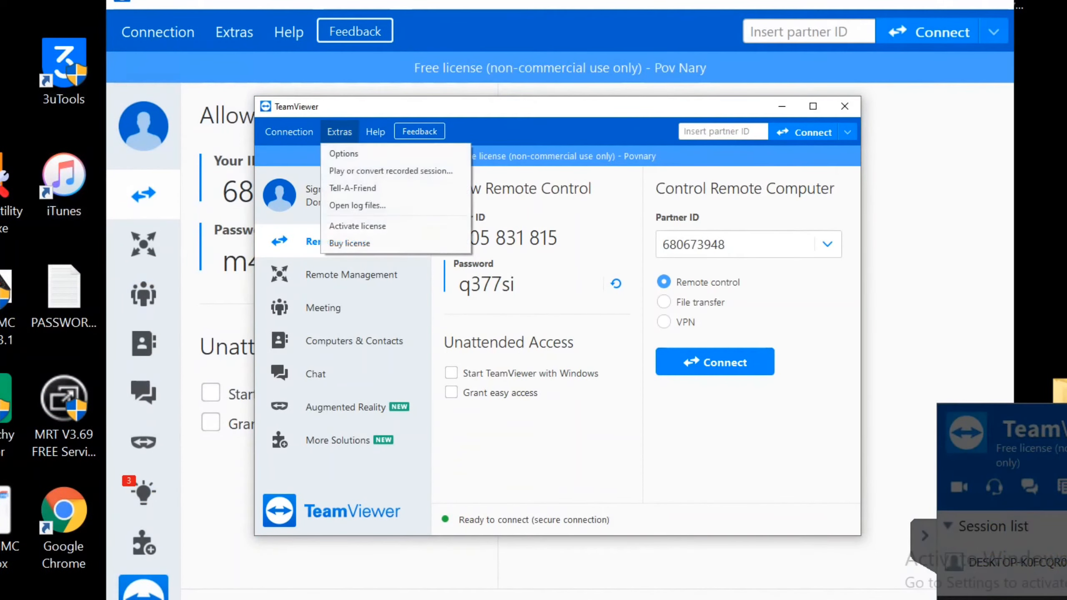
key("Down")
key("Return")
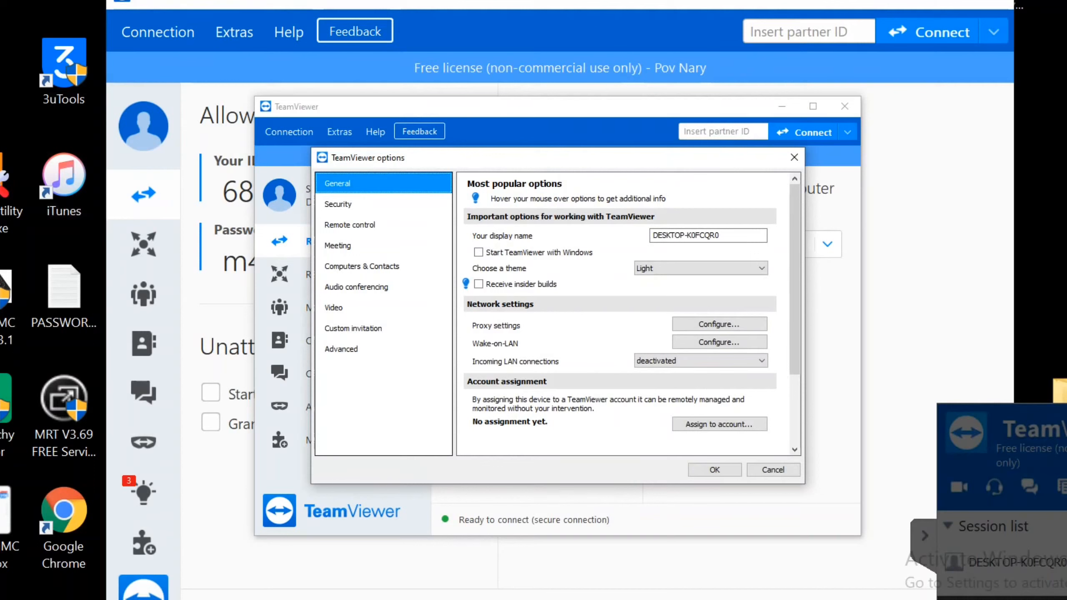
left_click(341, 349)
left_click(572, 286)
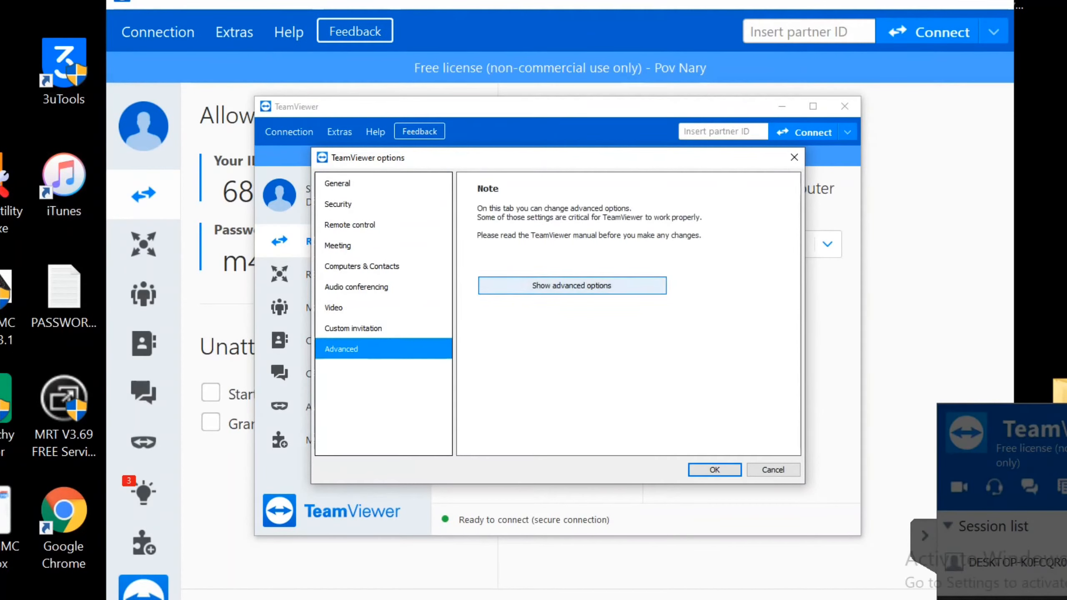
scroll(628, 314, "down", 10)
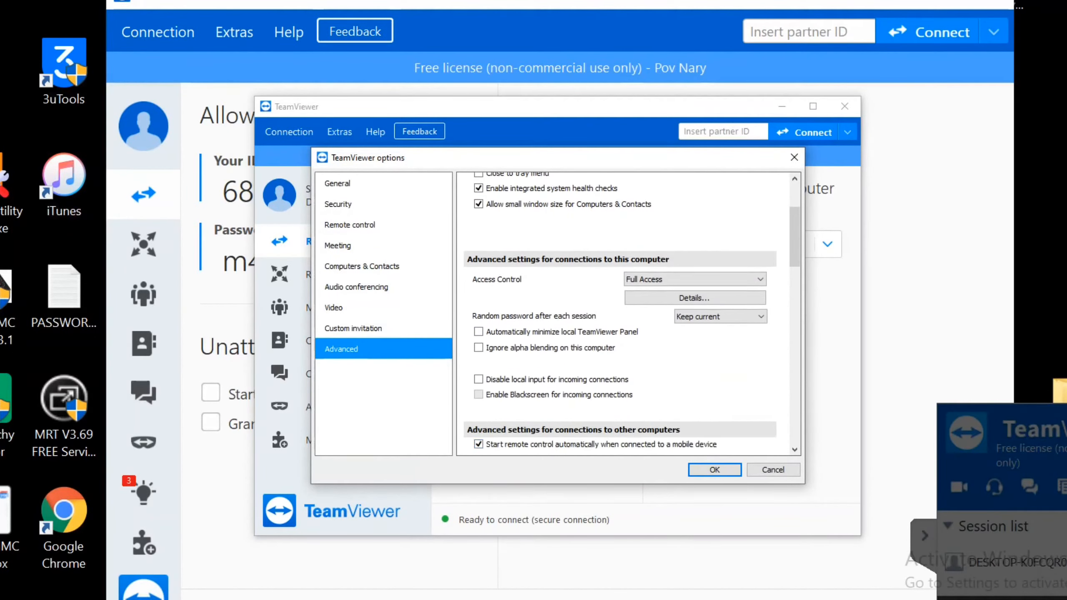
scroll(628, 314, "down", 10)
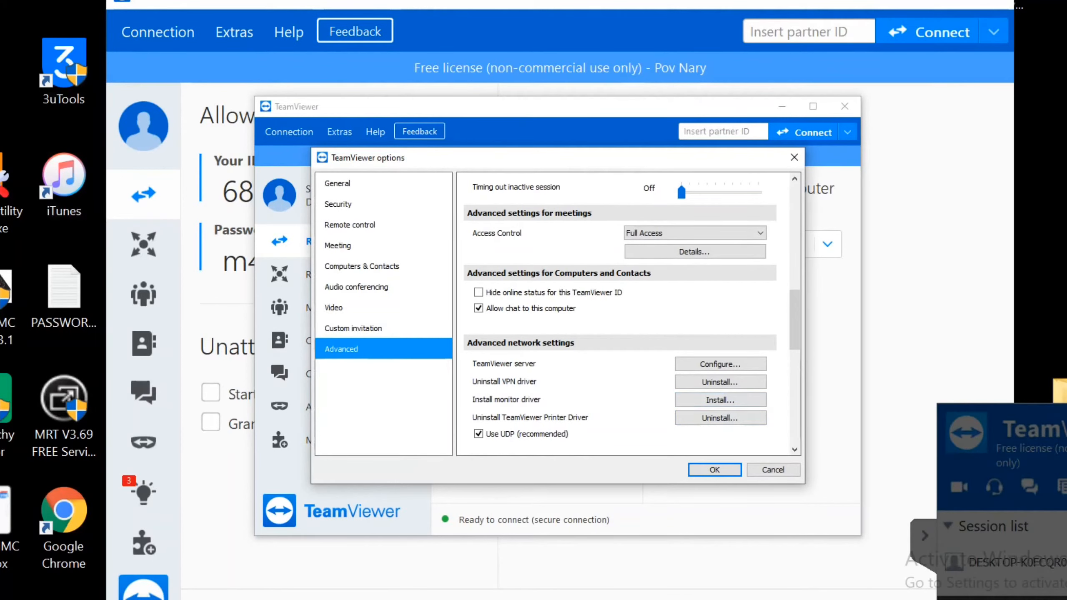
left_click(714, 469)
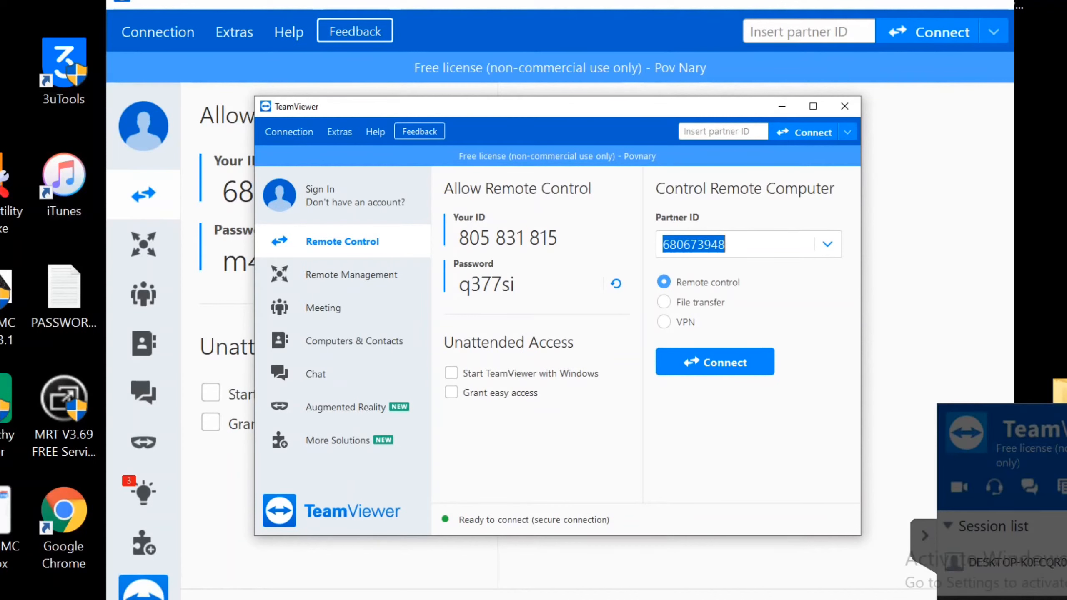
Choose VPN mode and connect to the partner, accepting the multiple-connection warning.
left_click_drag(534, 108, 516, 124)
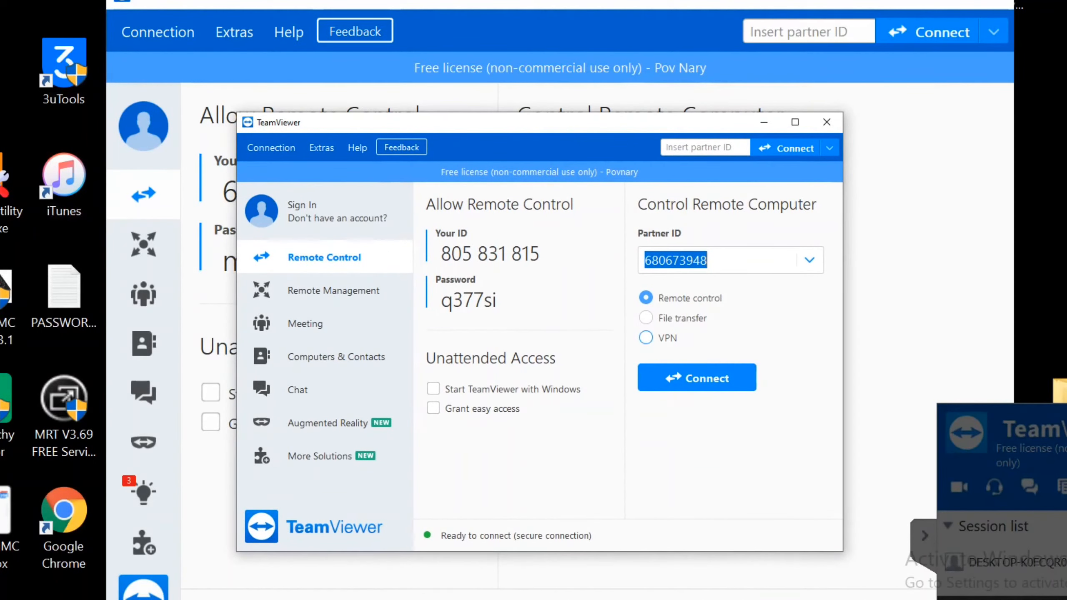
left_click(646, 338)
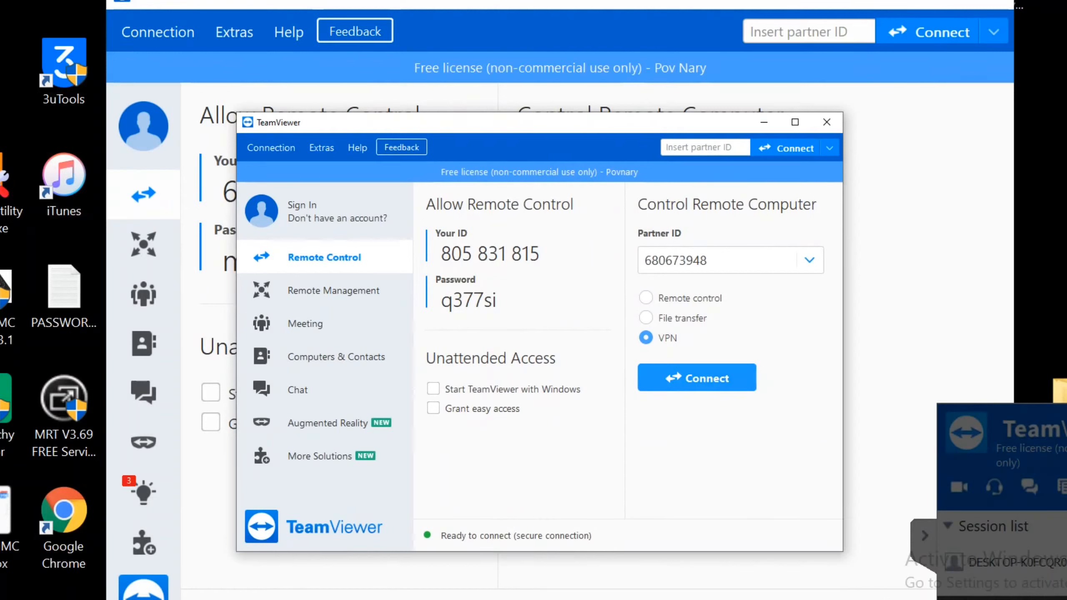
left_click(697, 378)
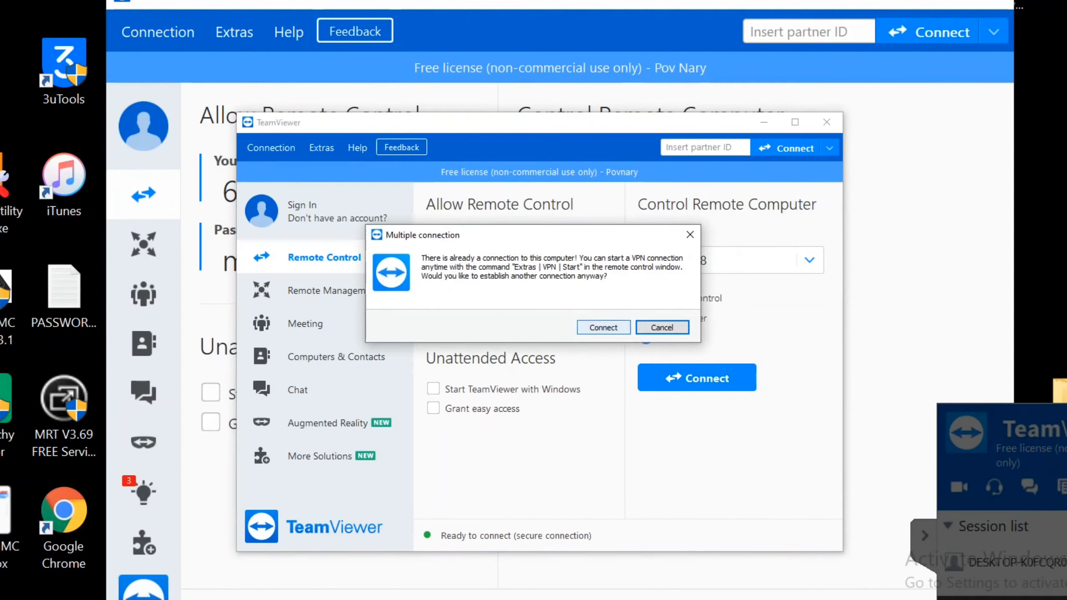
left_click(603, 328)
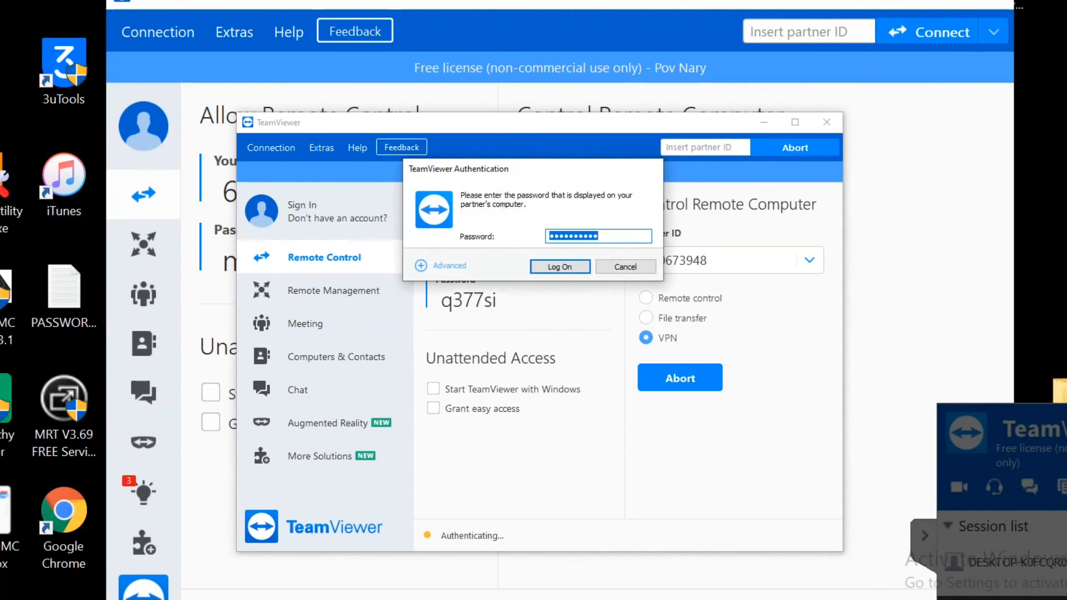
Log on to the VPN, copy the address 7.240.28.45, and minimize the TeamViewer windows.
left_click(560, 266)
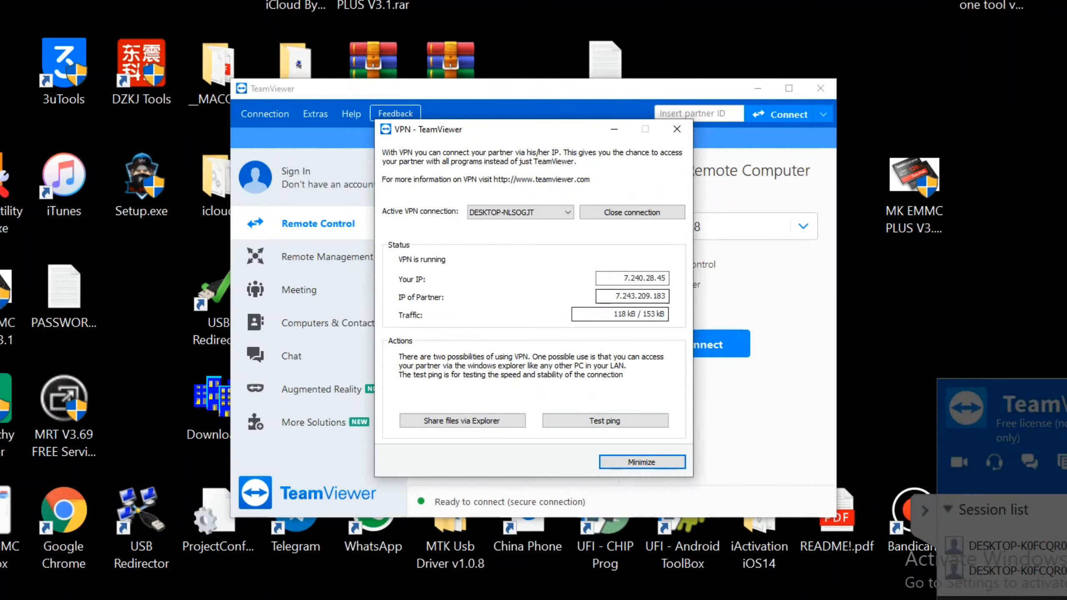
double_click(644, 278)
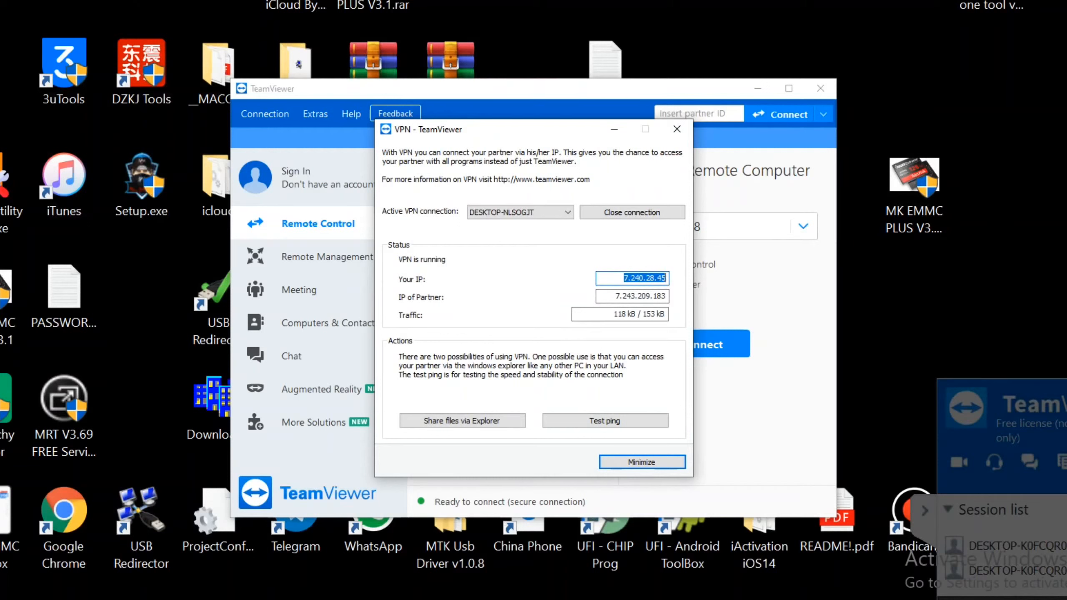
right_click(647, 281)
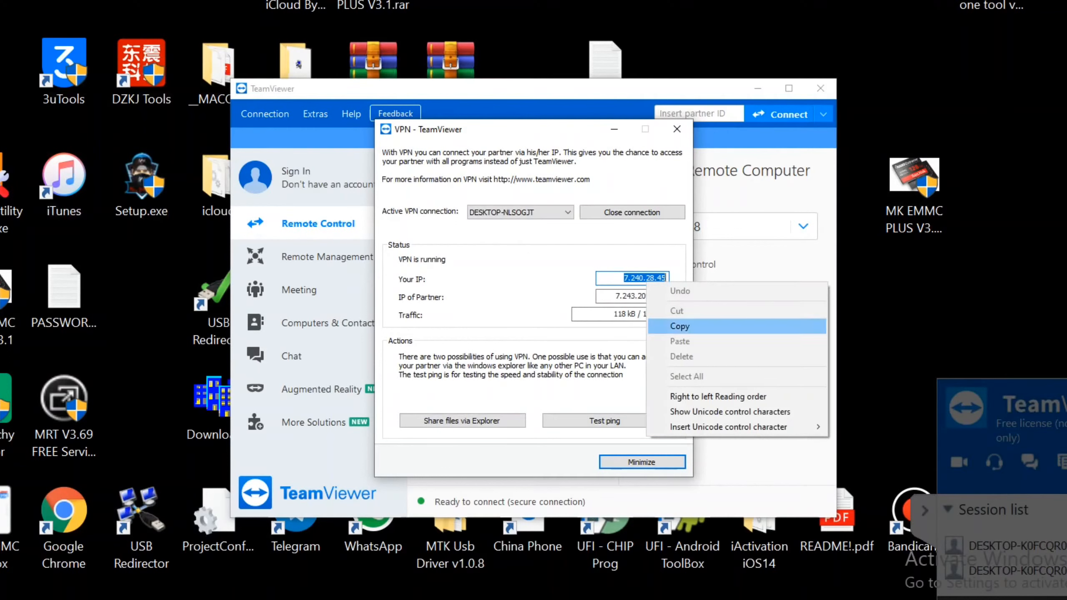
left_click(679, 326)
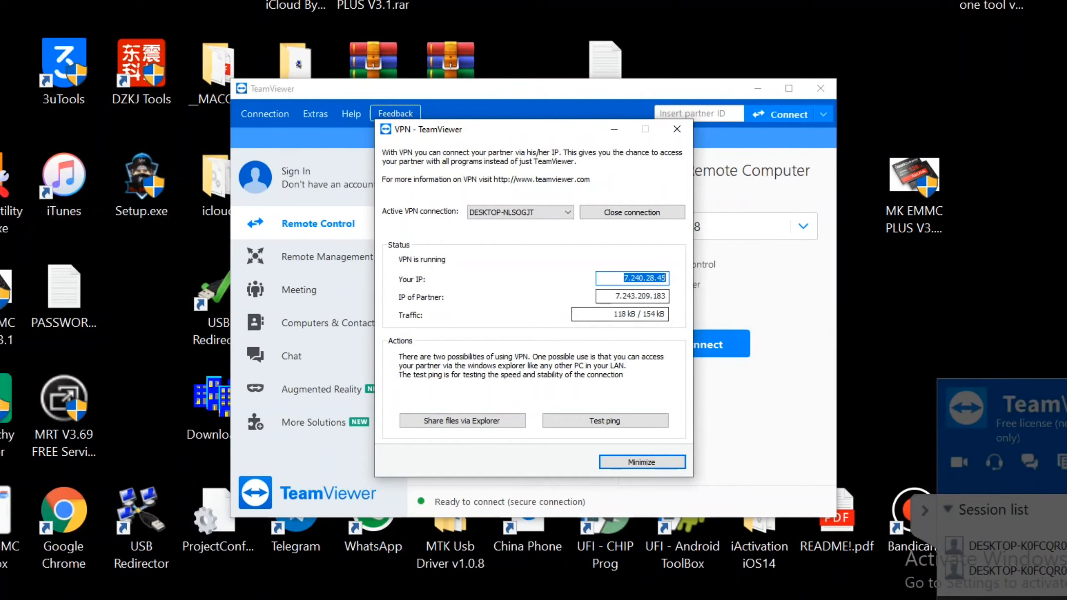
left_click(614, 129)
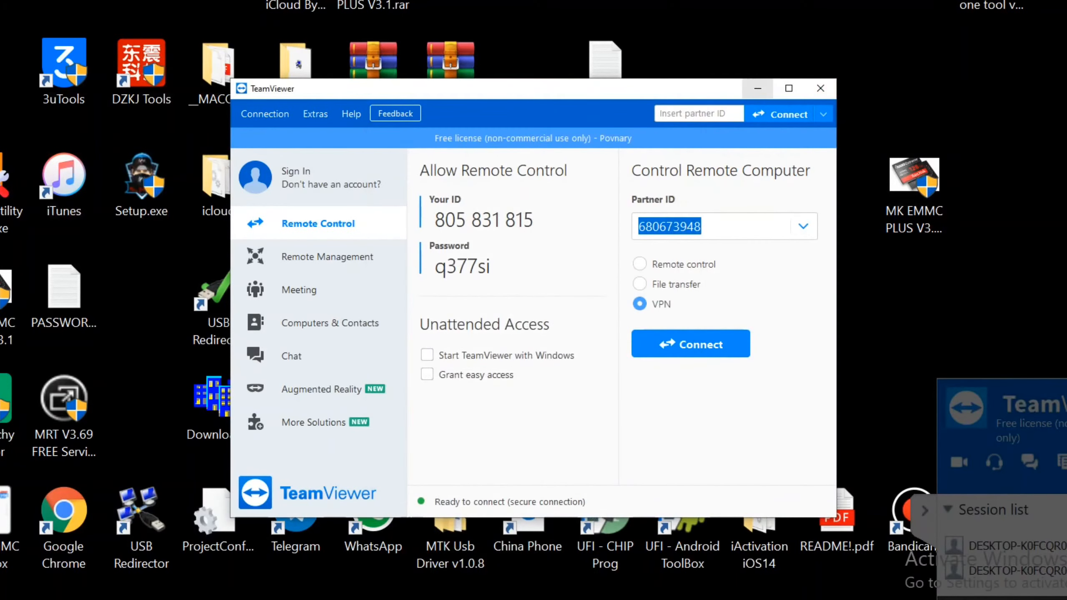
left_click(758, 88)
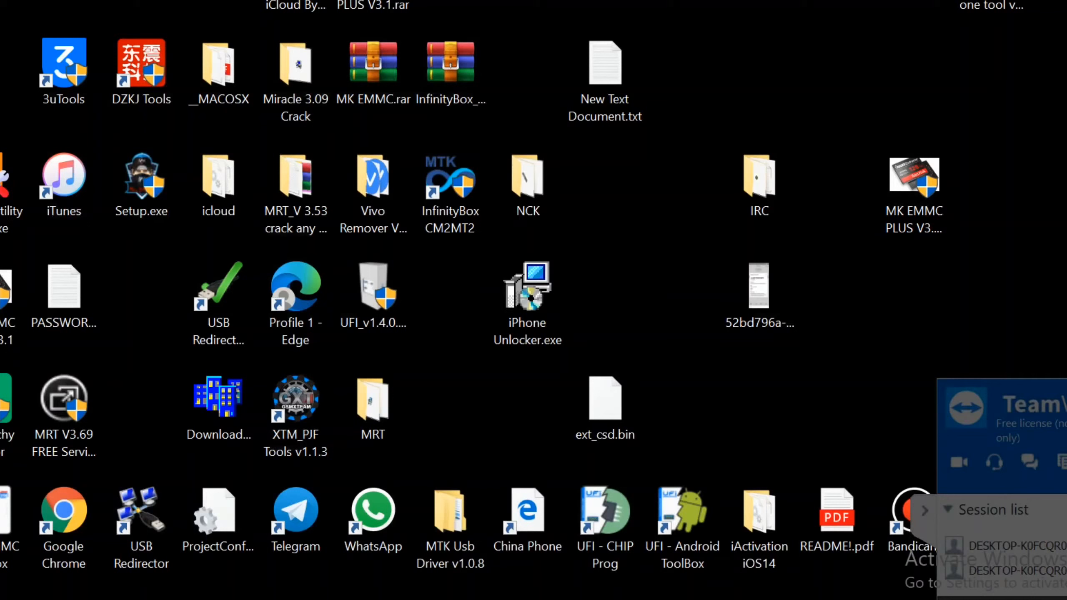
Launch USB Redirector Client, recentre its window, and select the 7.250.40.41 server entry.
left_click(218, 294)
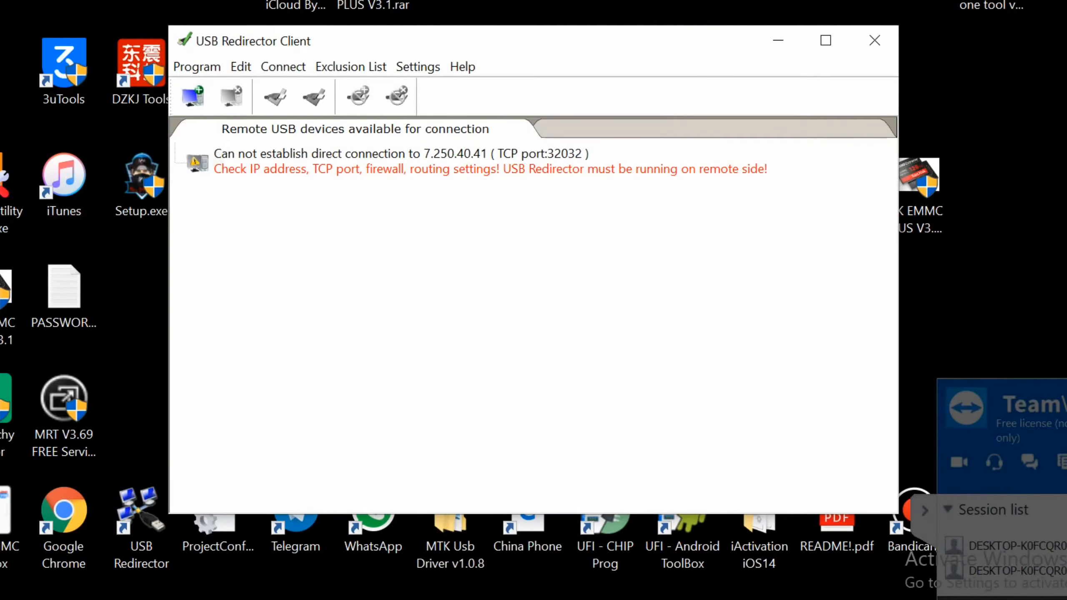
left_click_drag(437, 40, 671, 56)
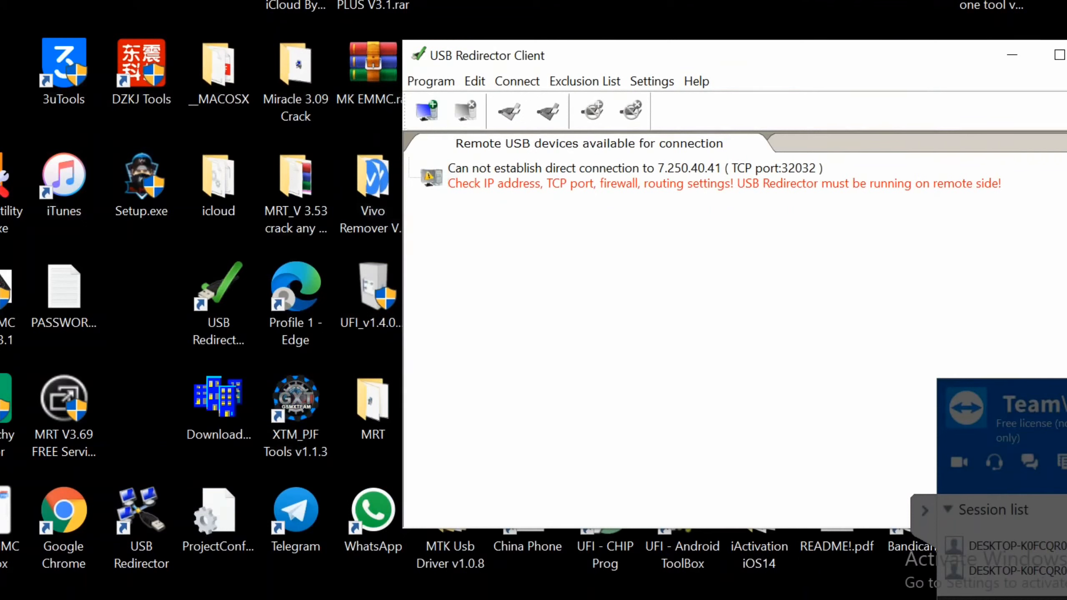
left_click(219, 305)
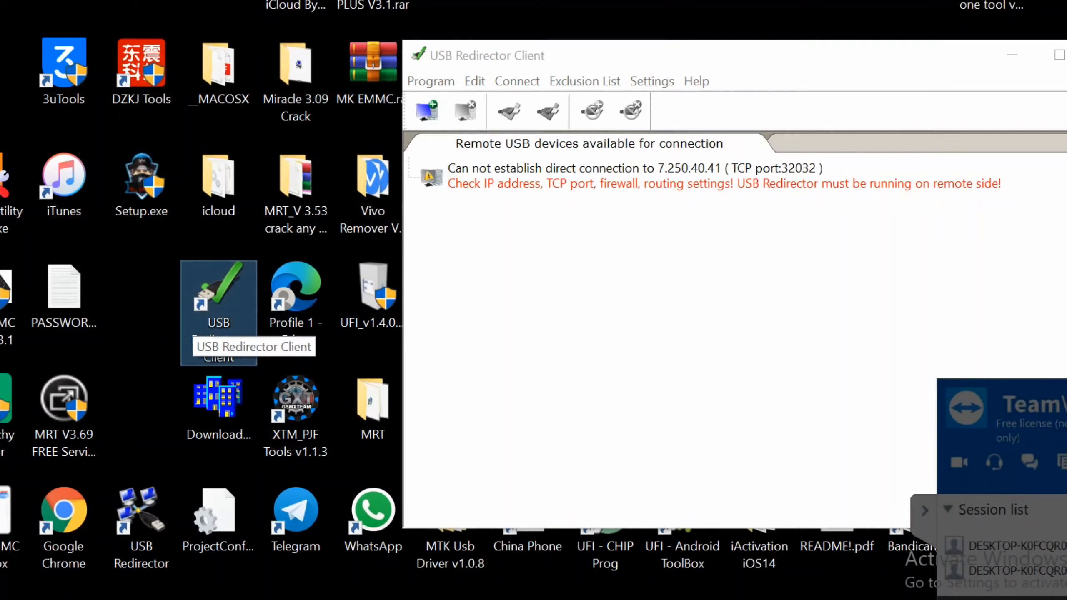
left_click(142, 522)
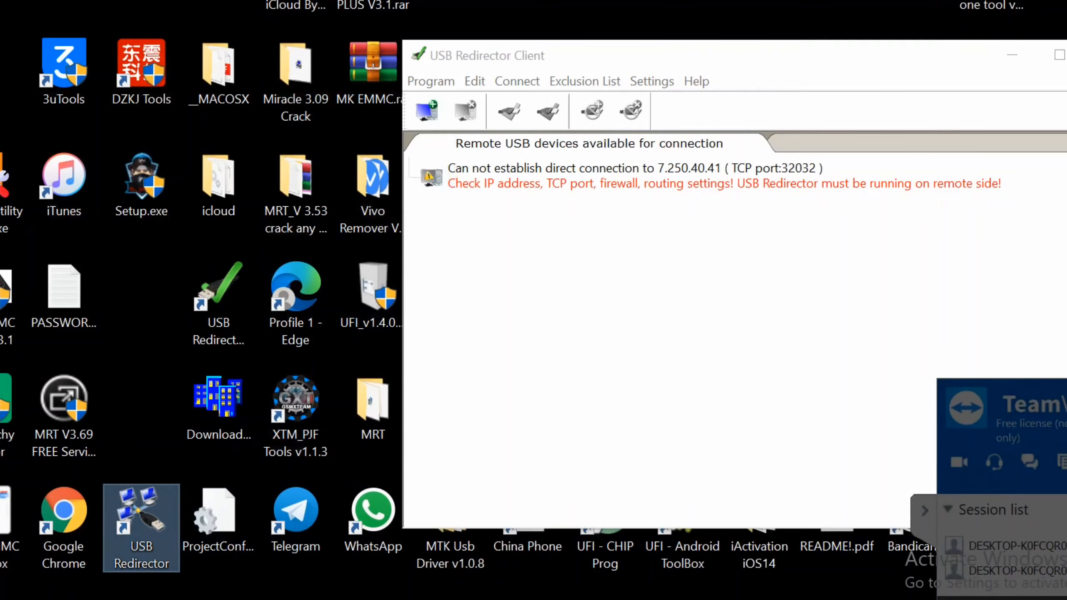
left_click_drag(593, 58, 467, 98)
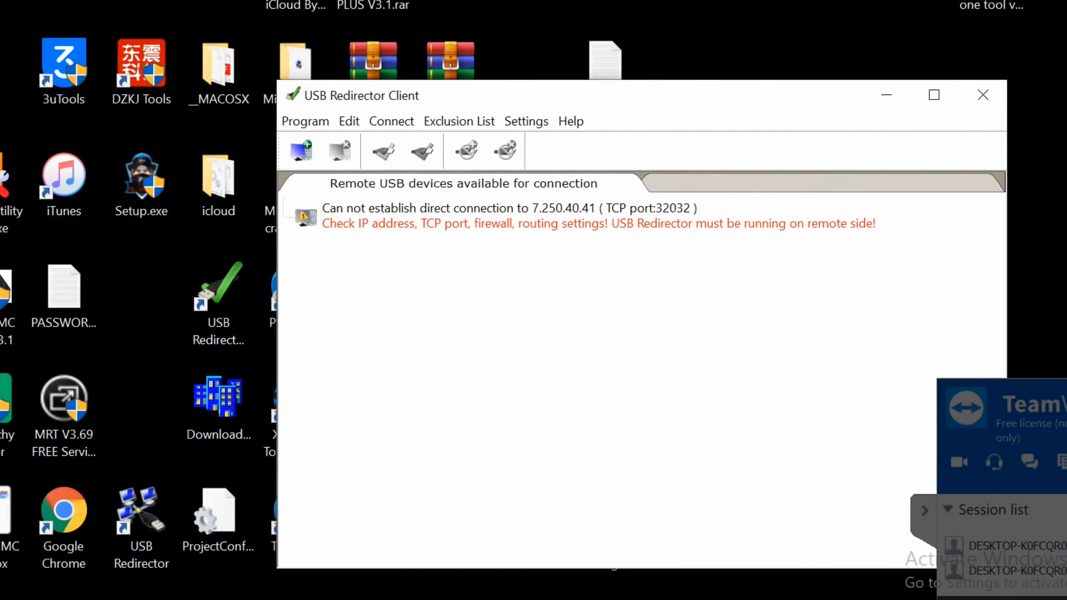
left_click(142, 523)
left_click(546, 217)
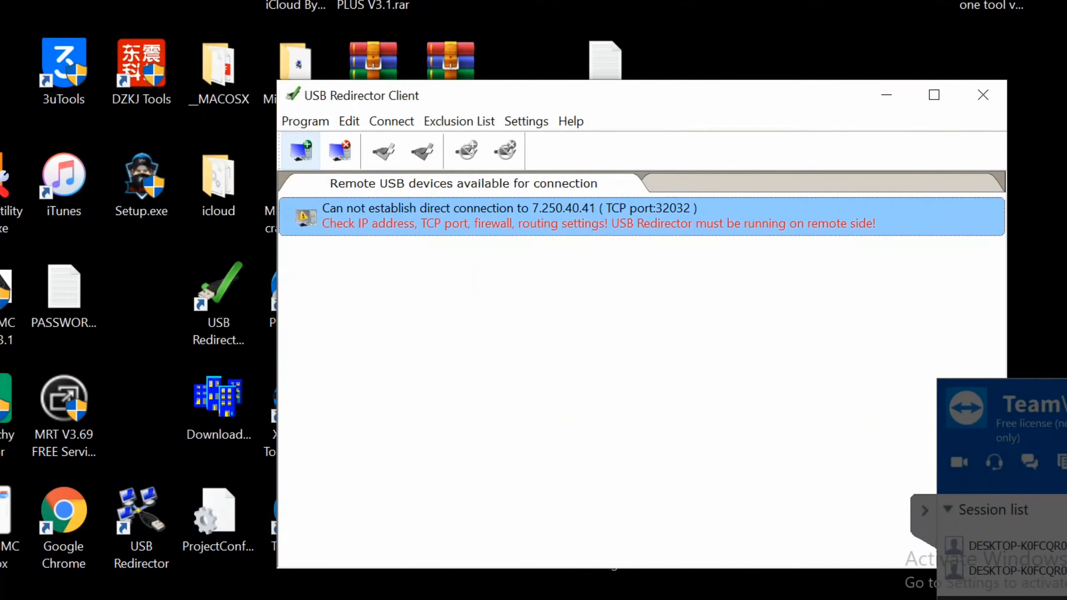
Add a new USB server at the pasted VPN address 7.240.28.45.
left_click(301, 151)
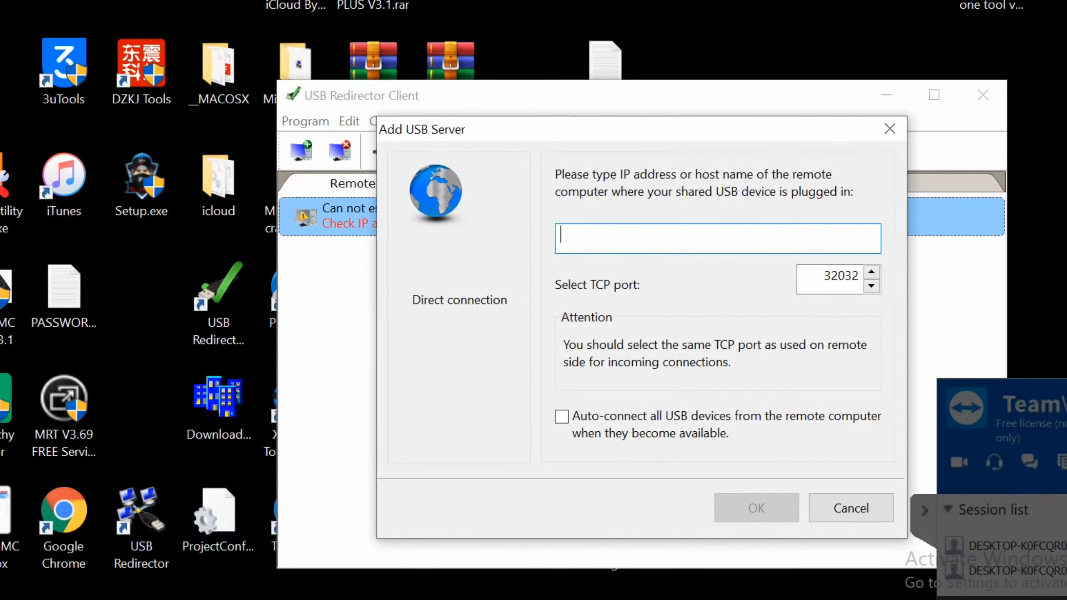
right_click(628, 238)
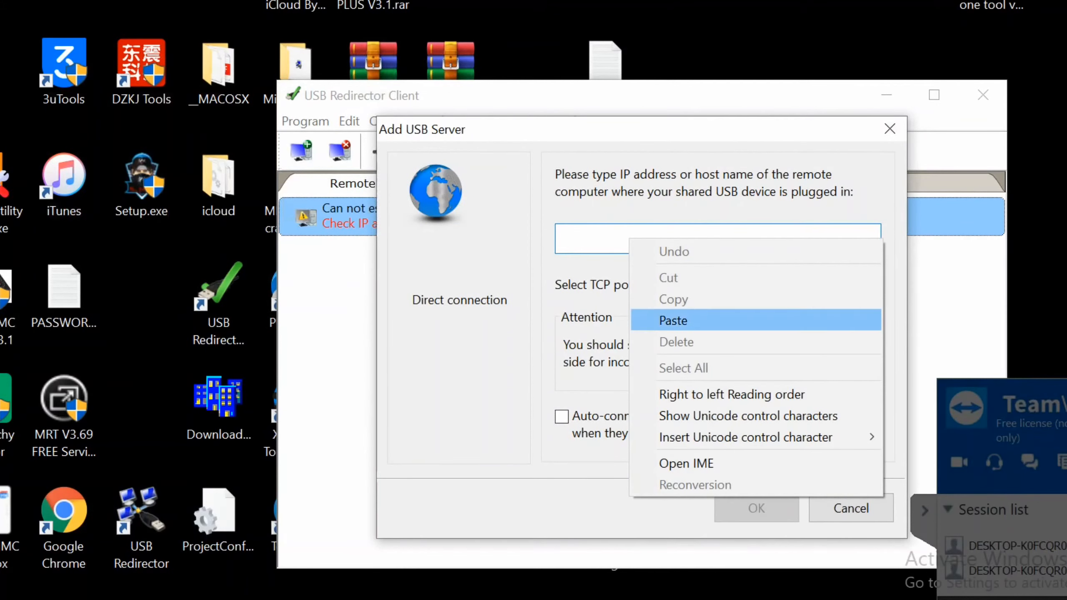
left_click(655, 320)
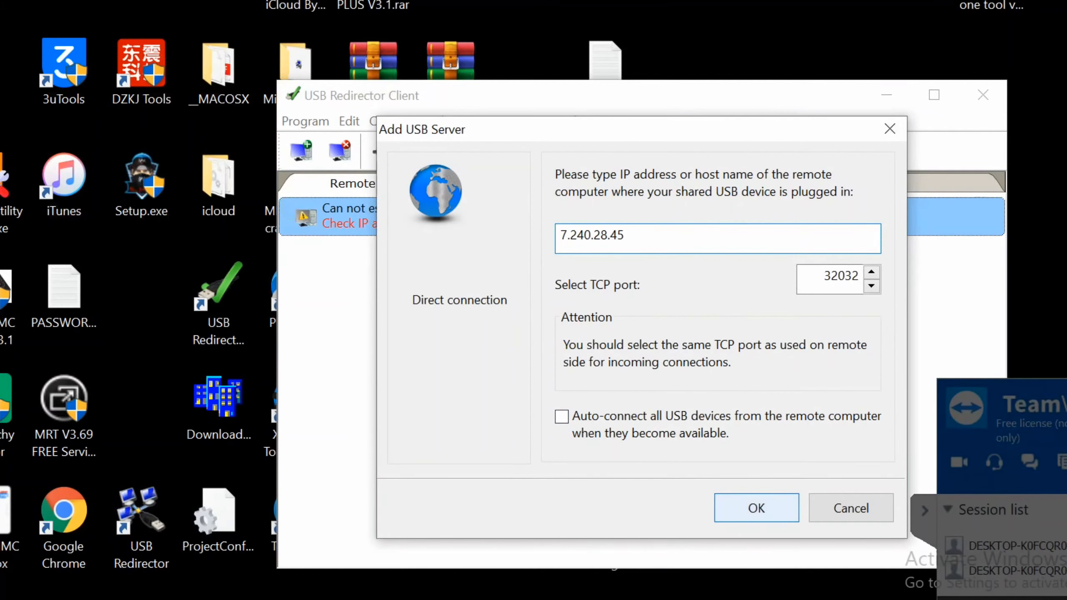
left_click(756, 507)
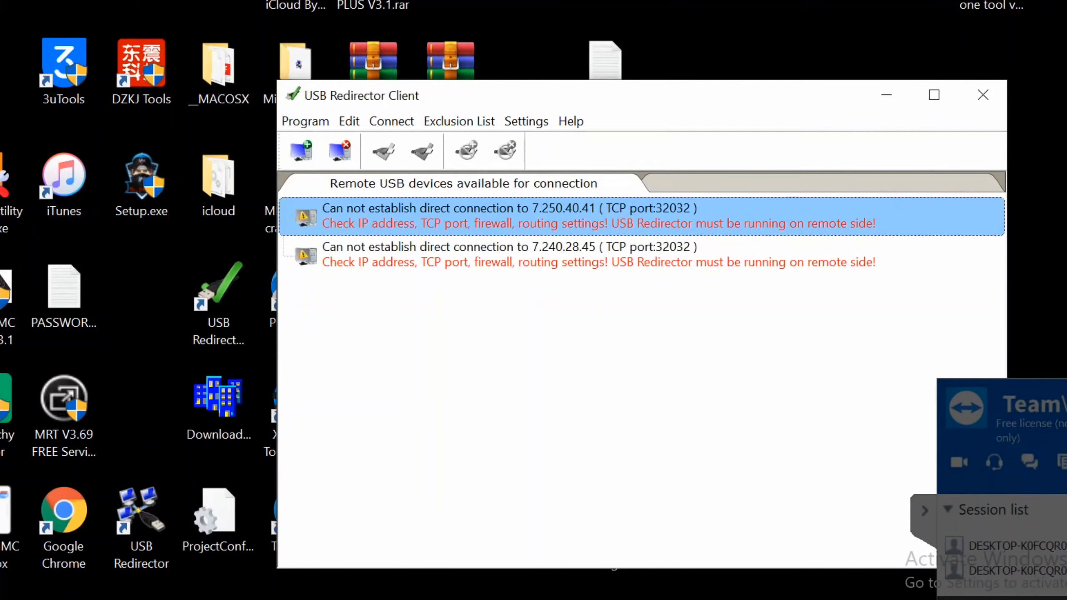
Copy the partner's VPN IP 7.243.209.183 from TeamViewer VPN and minimise that window.
left_click(634, 588)
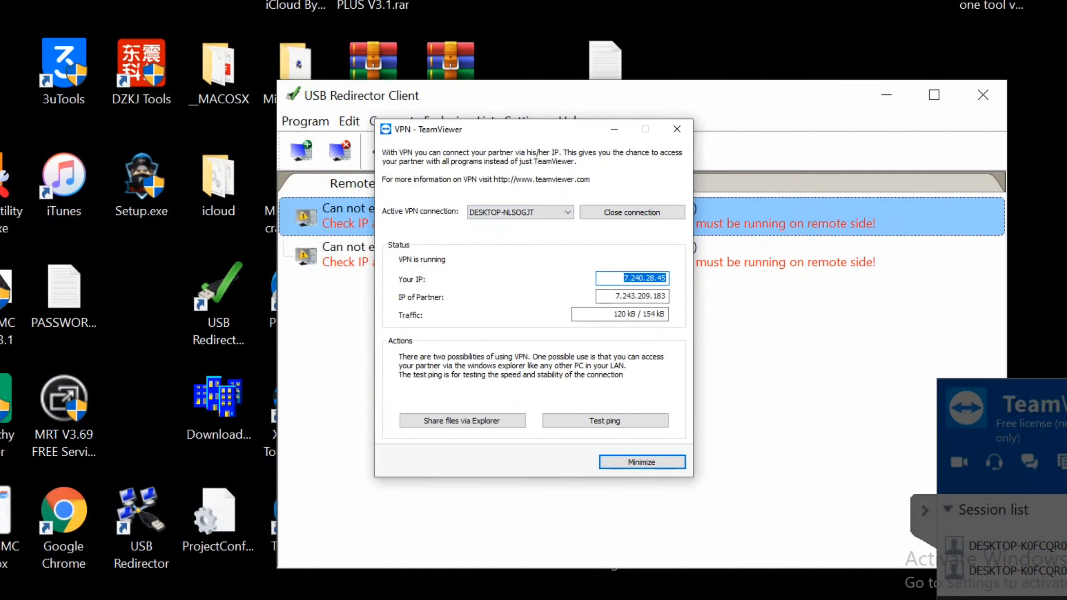
key("Tab")
right_click(645, 294)
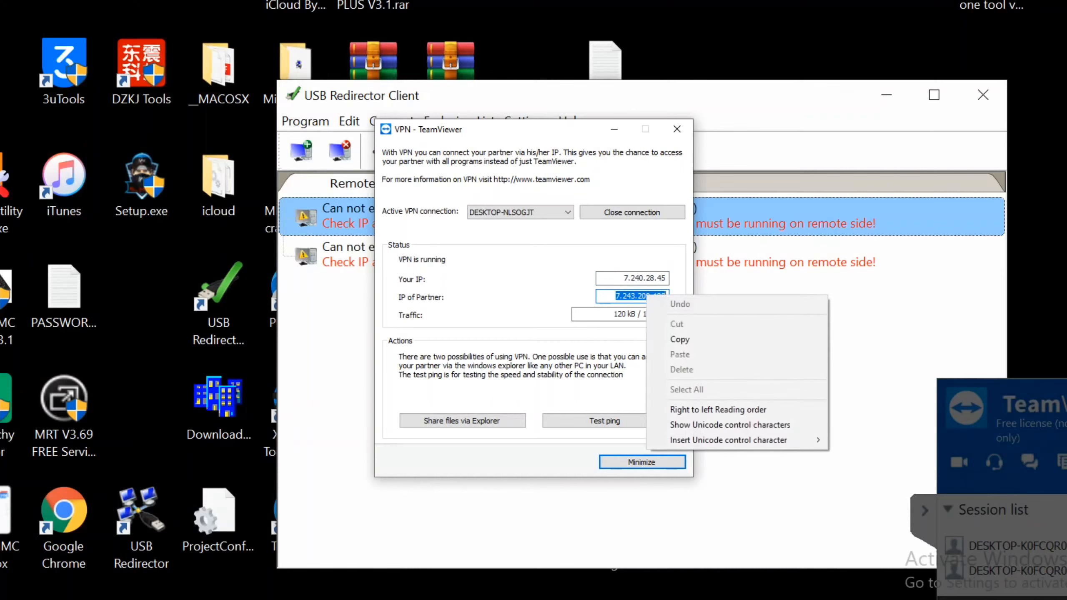
left_click(672, 340)
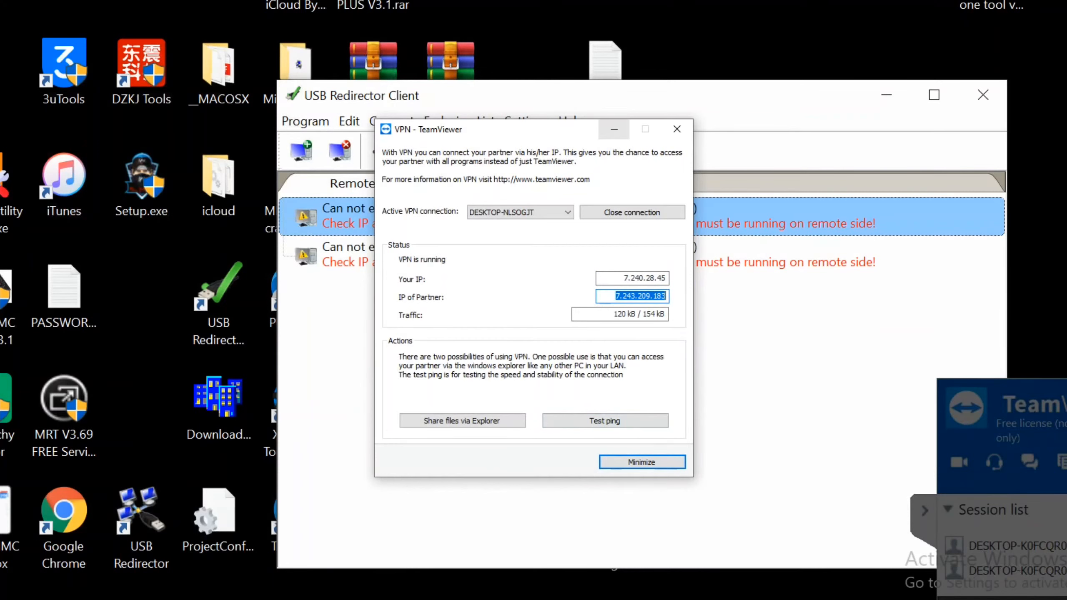
left_click(614, 130)
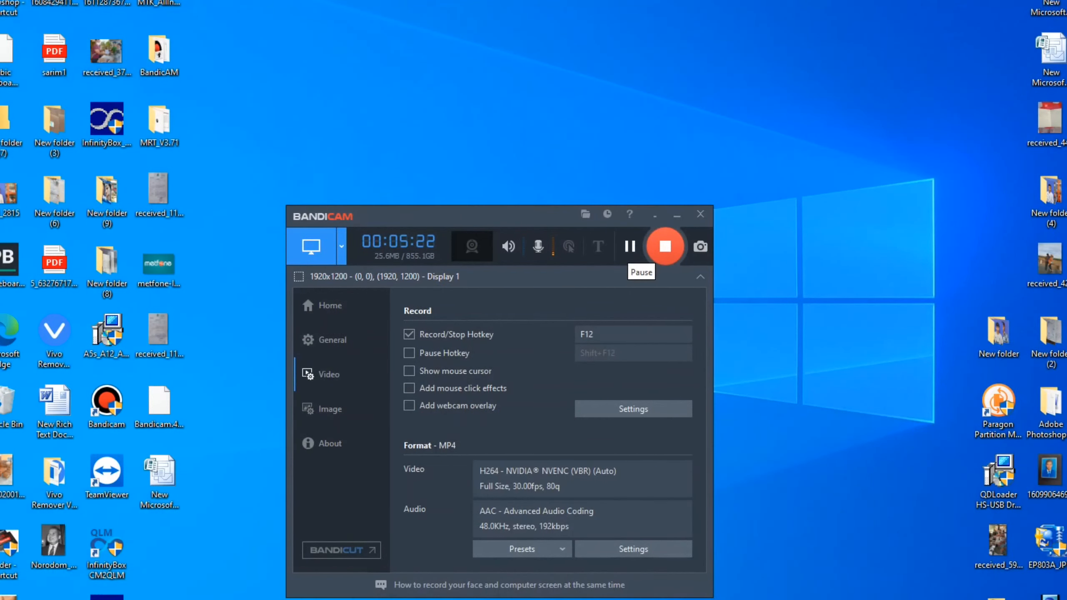
Dismiss the evaluation notice and copy the partner IP from the TeamViewer VPN window.
left_click(629, 247)
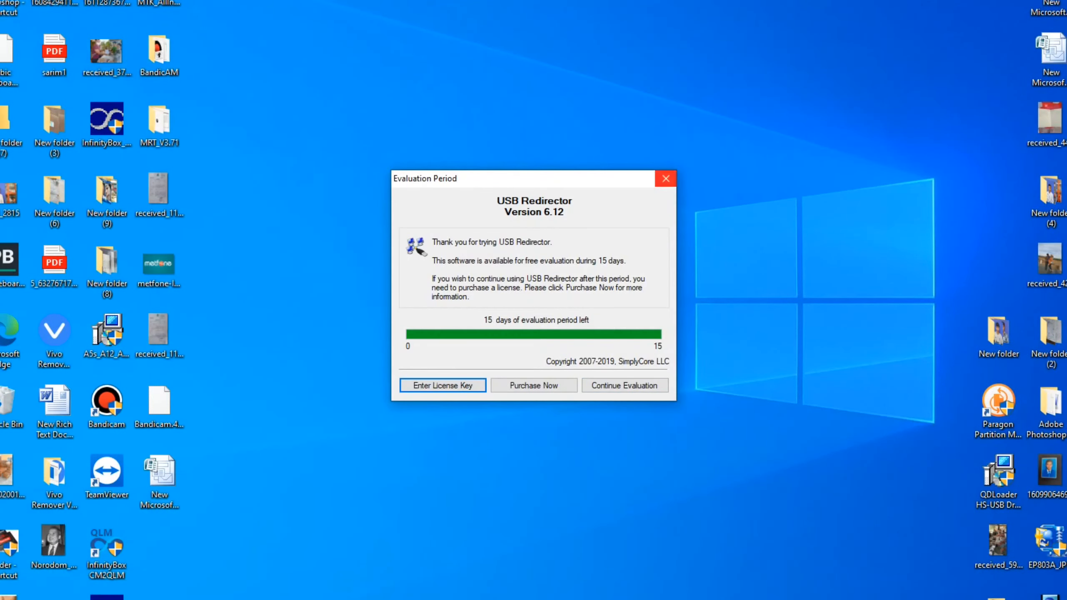
left_click(665, 179)
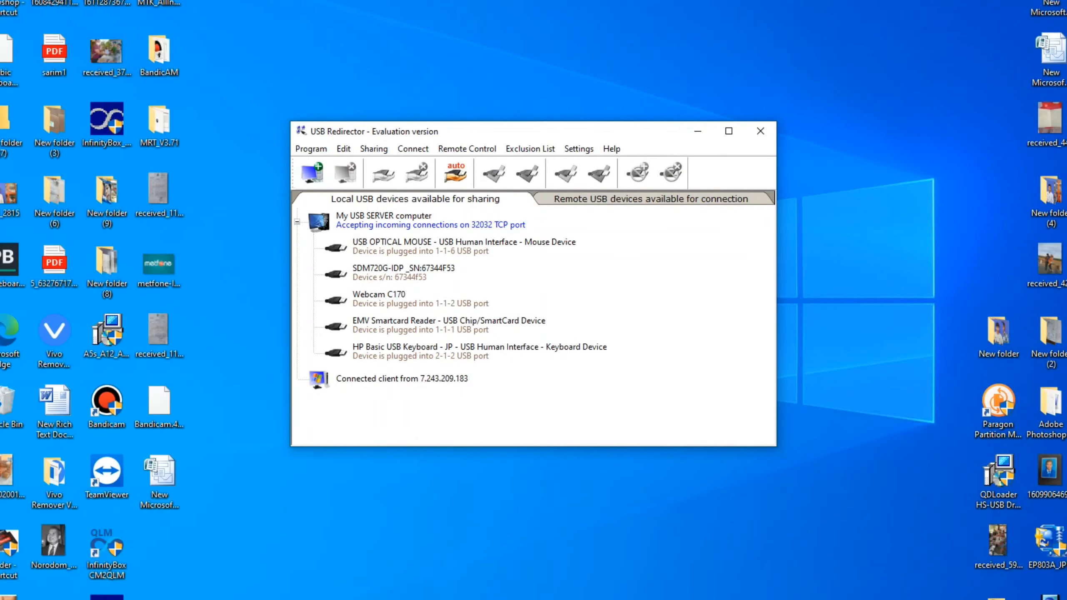
left_click(641, 587)
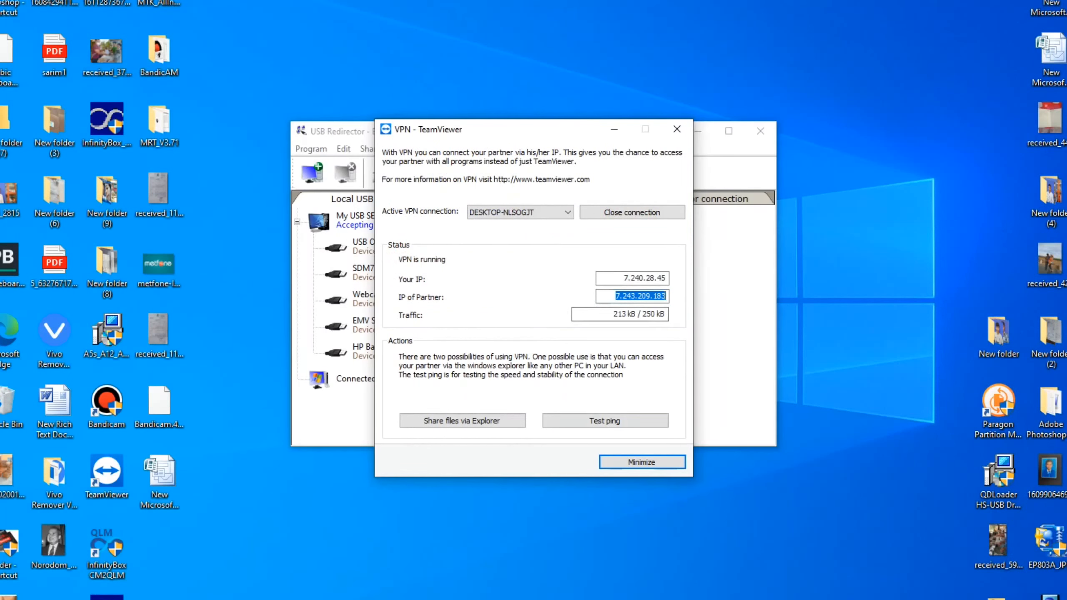
right_click(628, 299)
left_click(662, 344)
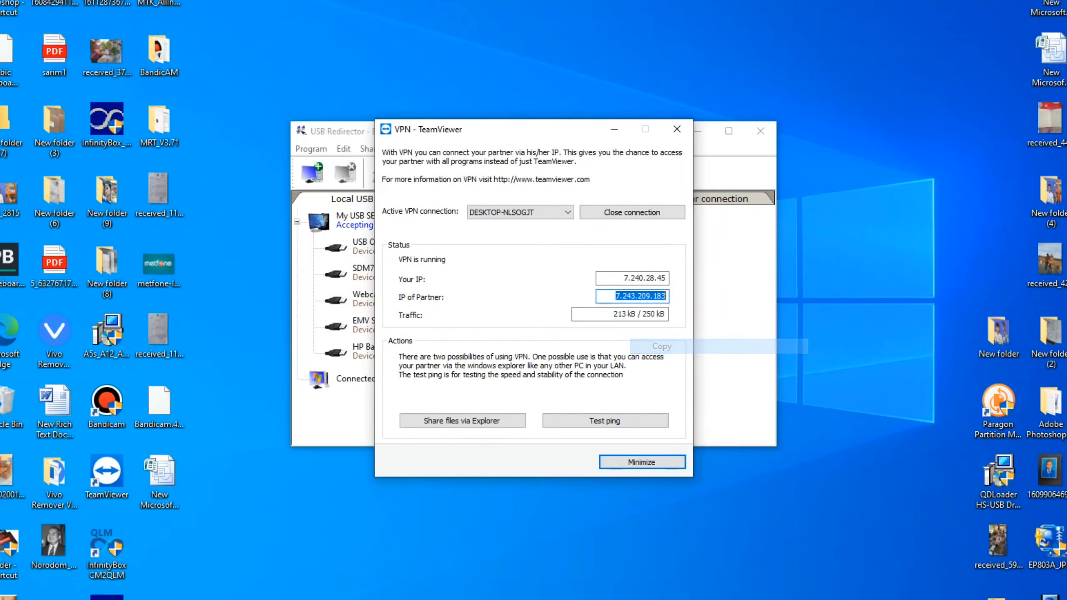
Add a remote USB server at the pasted address 7.243.209.183.
left_click(342, 132)
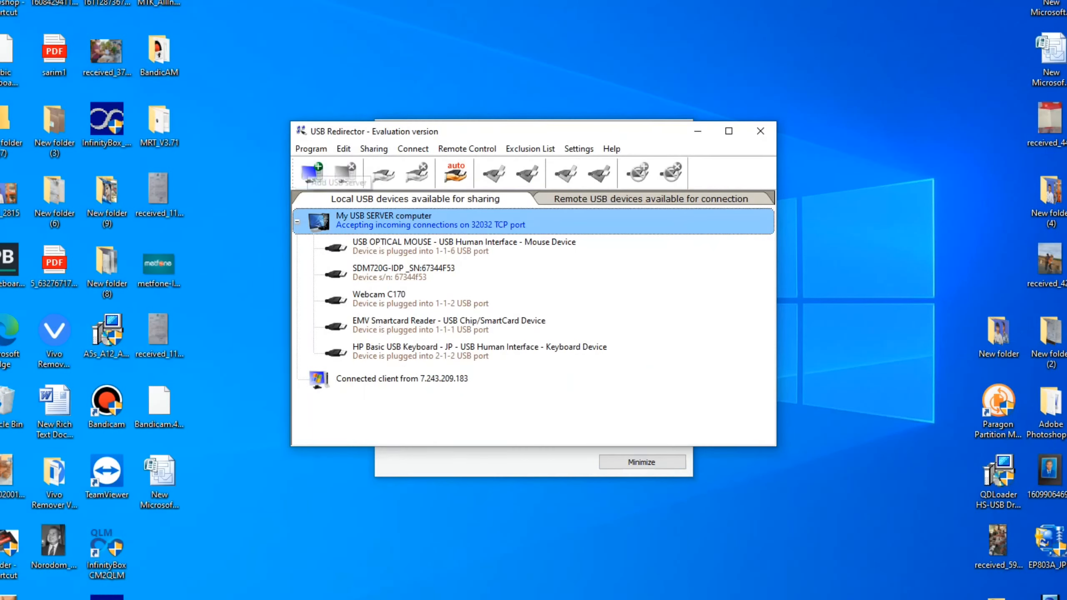
left_click(312, 171)
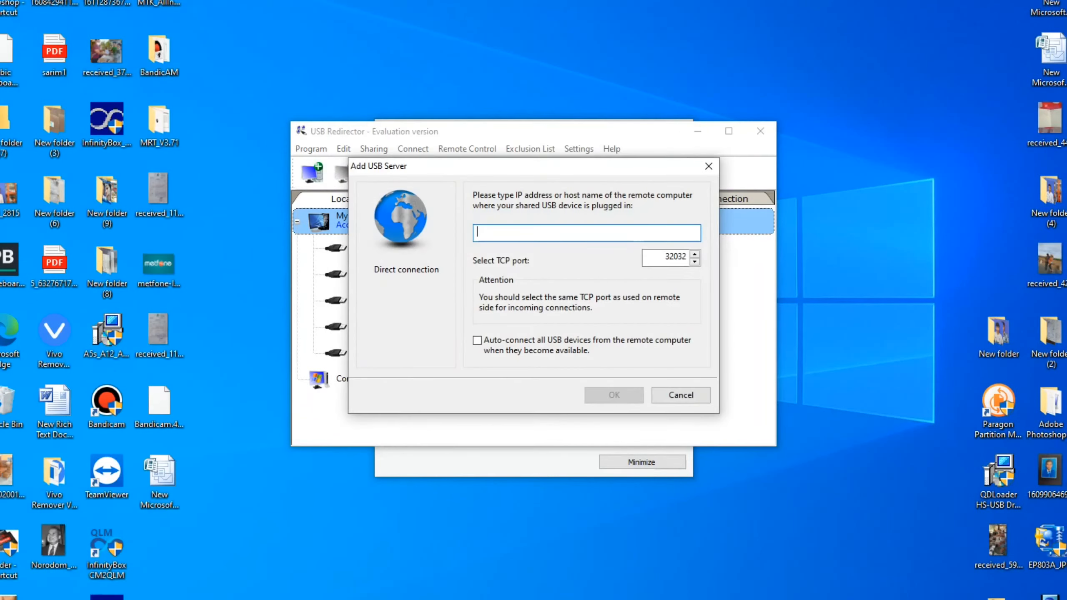
right_click(489, 231)
left_click(515, 288)
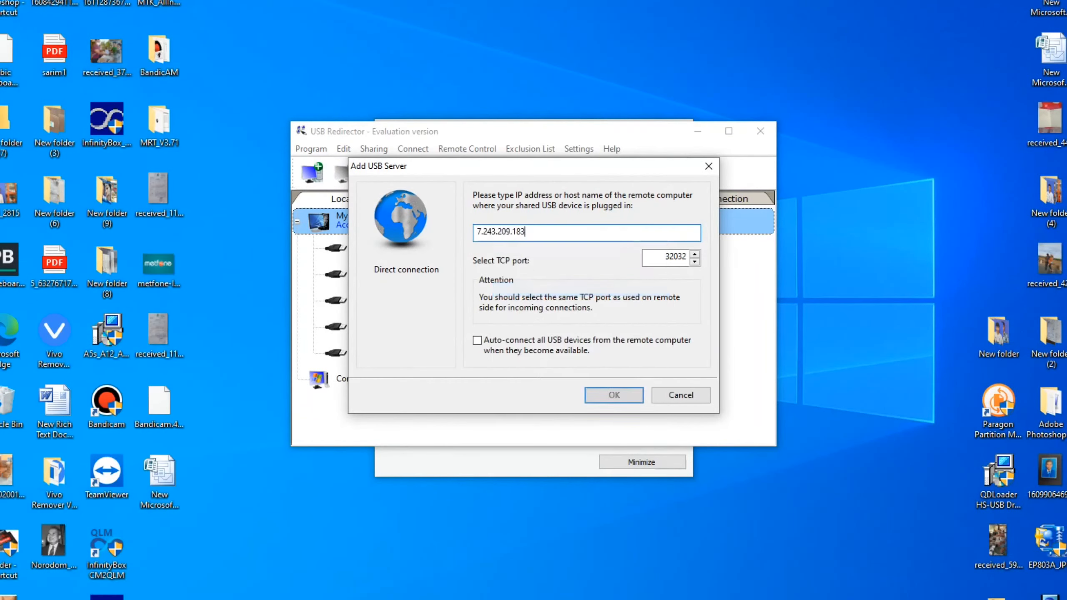
key("Return")
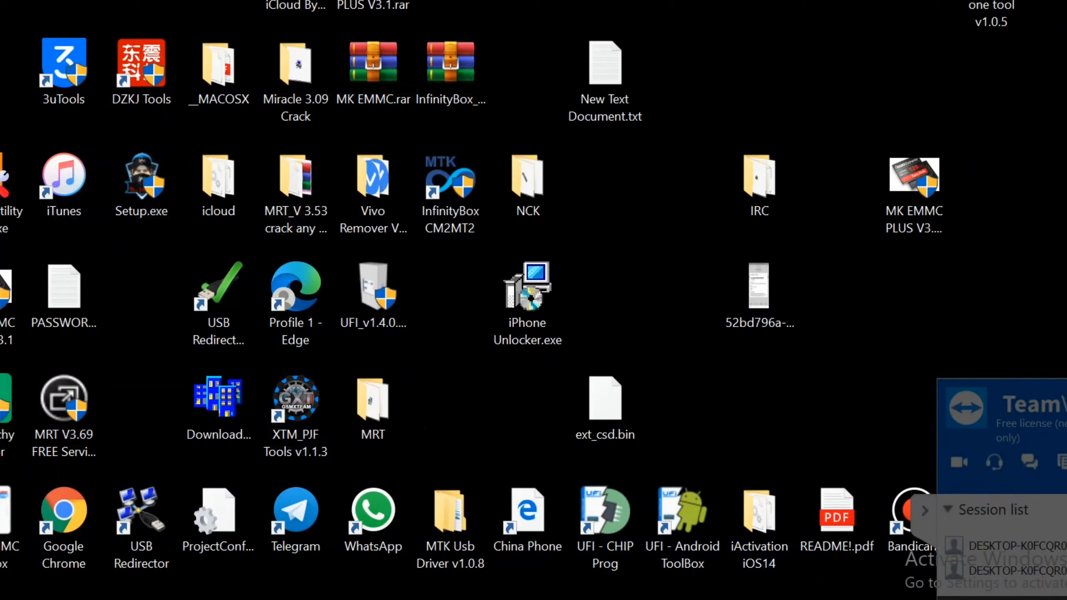
Stop sharing the EMV Smartcard Reader, then share it again with the client.
left_click_drag(140, 468, 891, 599)
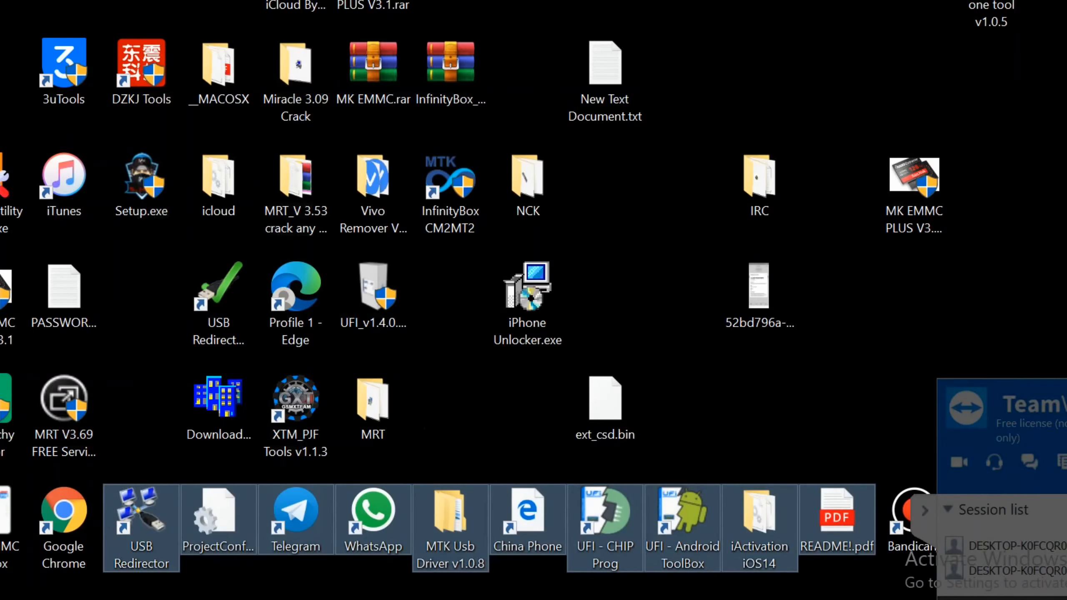
left_click(891, 599)
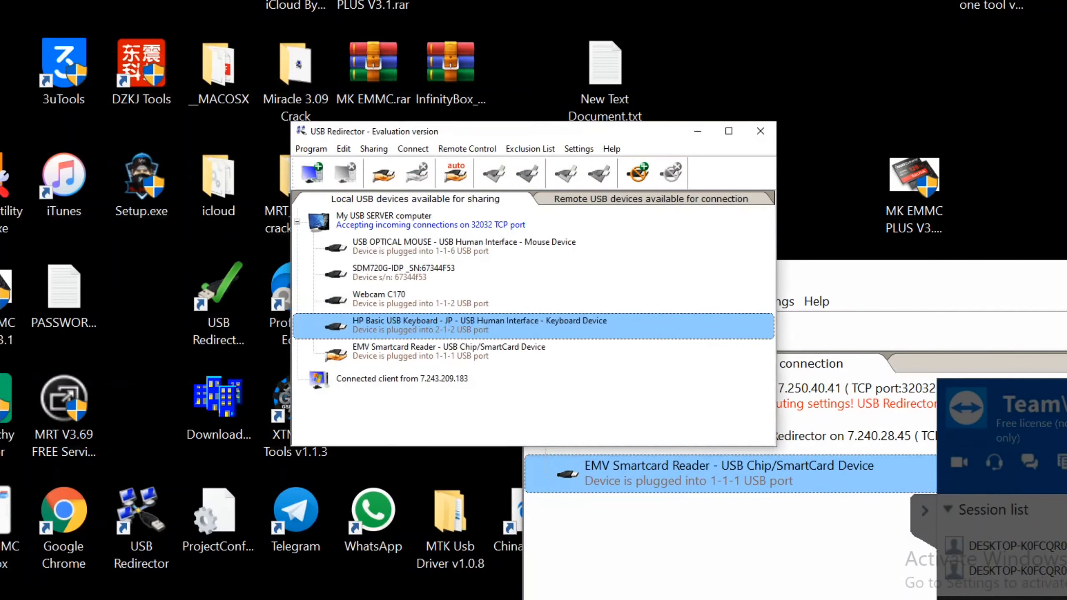
left_click(424, 351)
right_click(424, 349)
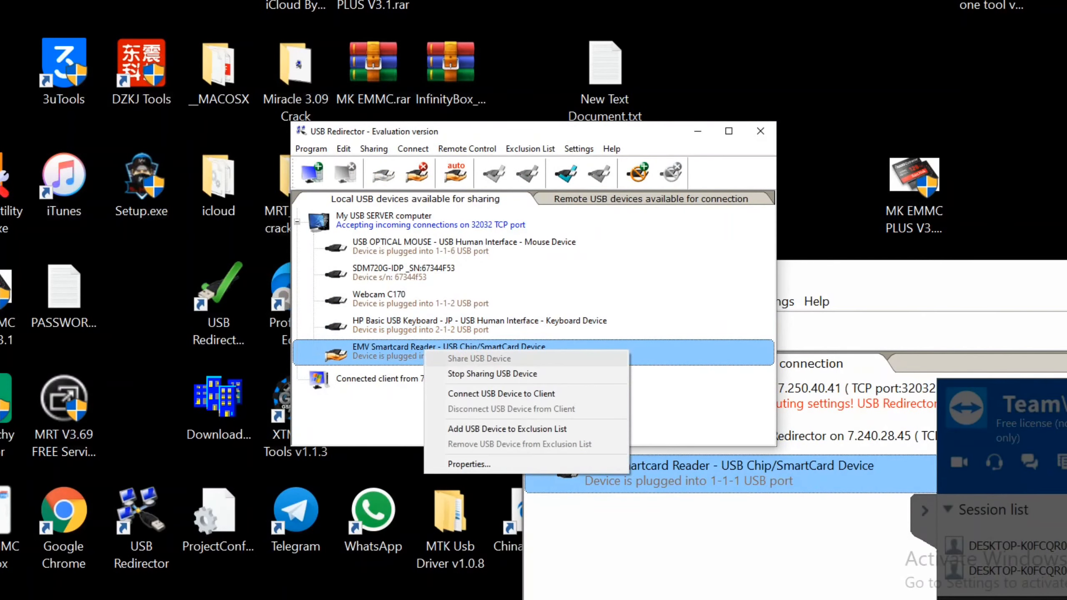
left_click(525, 374)
left_click(449, 351)
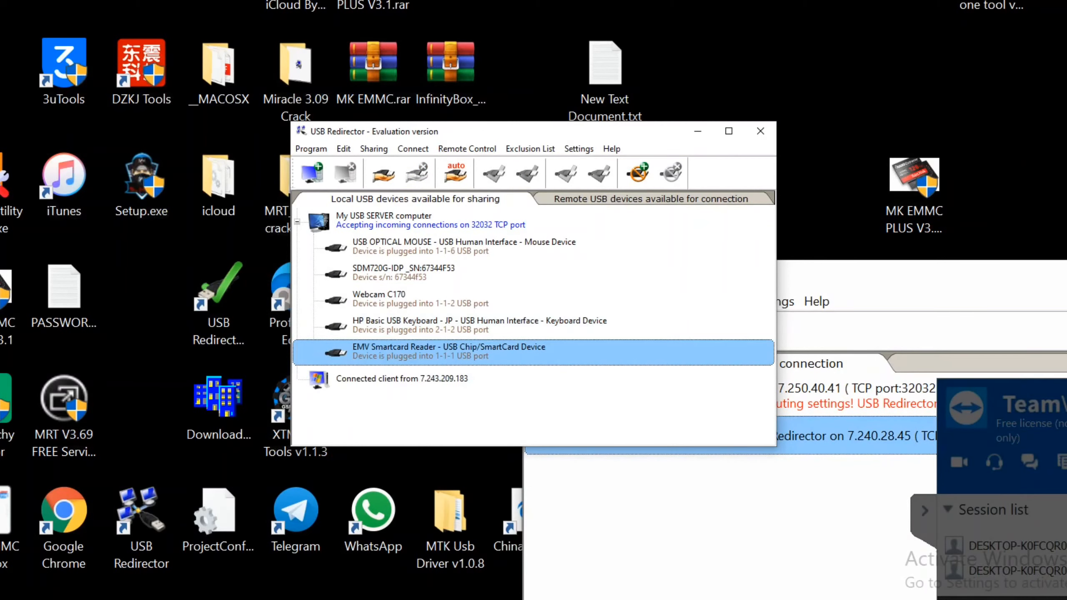
right_click(439, 357)
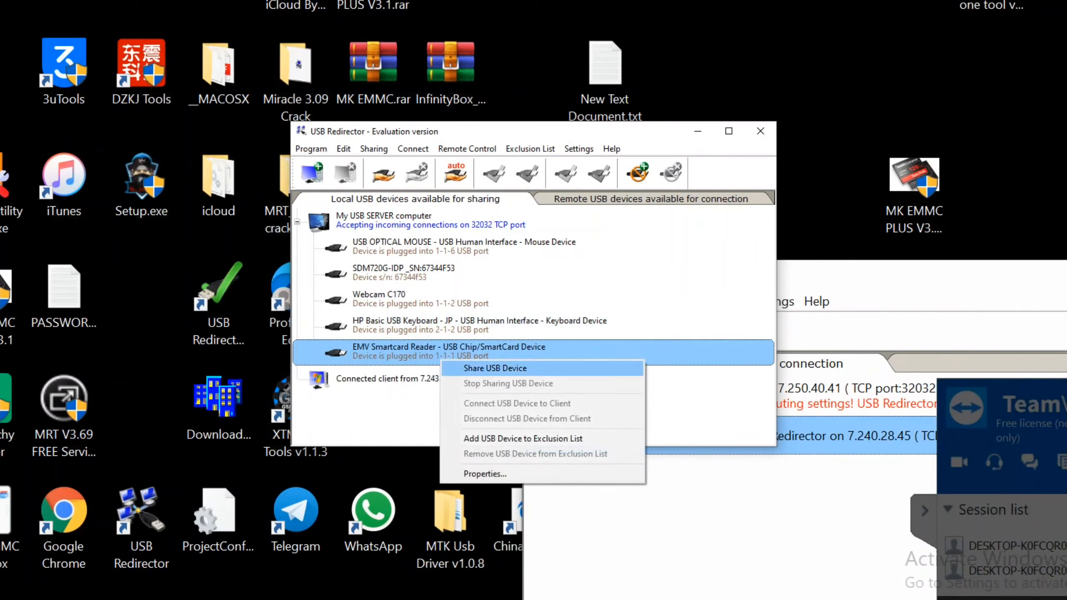
left_click(494, 368)
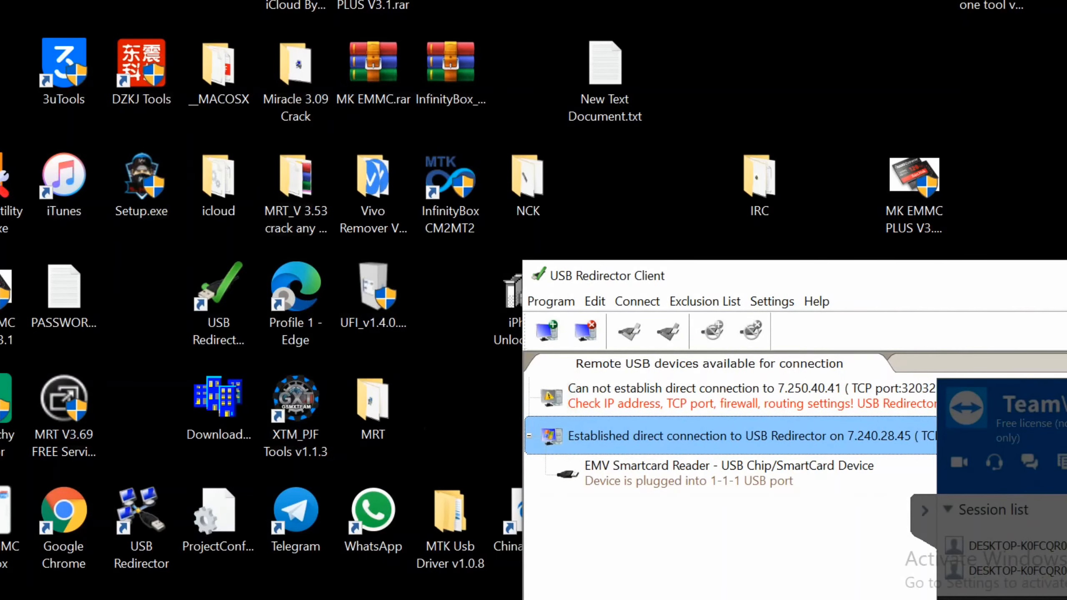
Connect the remote EMV Smartcard Reader to this PC via Connect USB Device.
left_click_drag(672, 276, 387, 182)
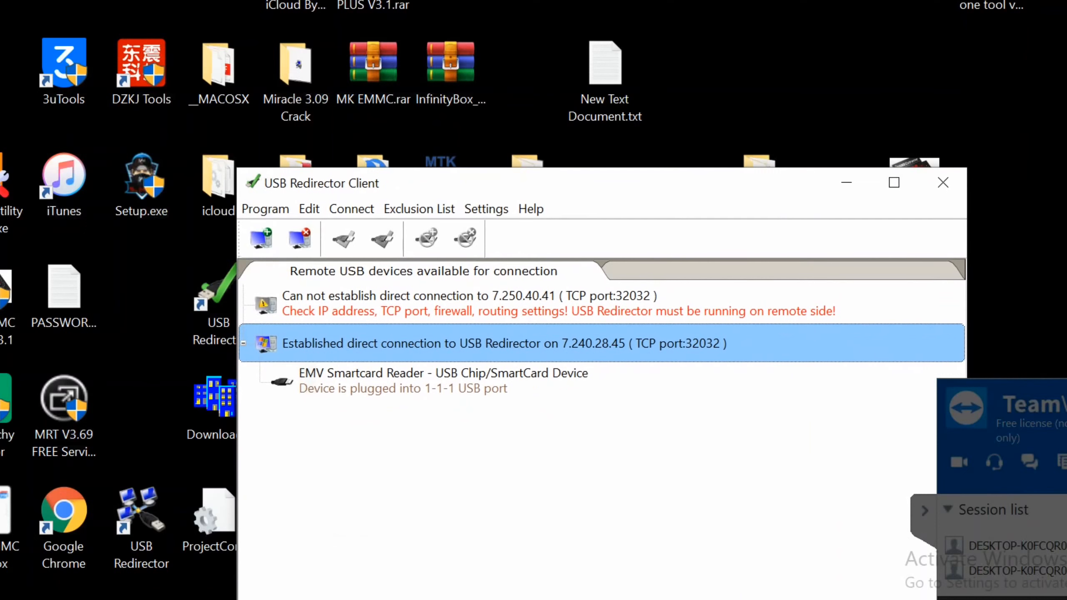
left_click(443, 373)
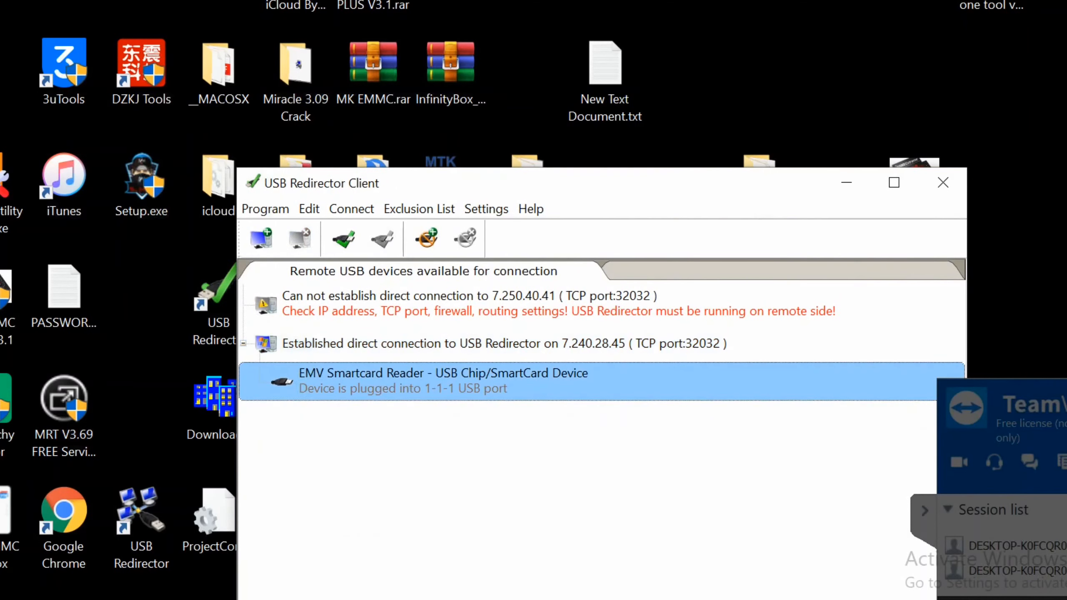
right_click(467, 378)
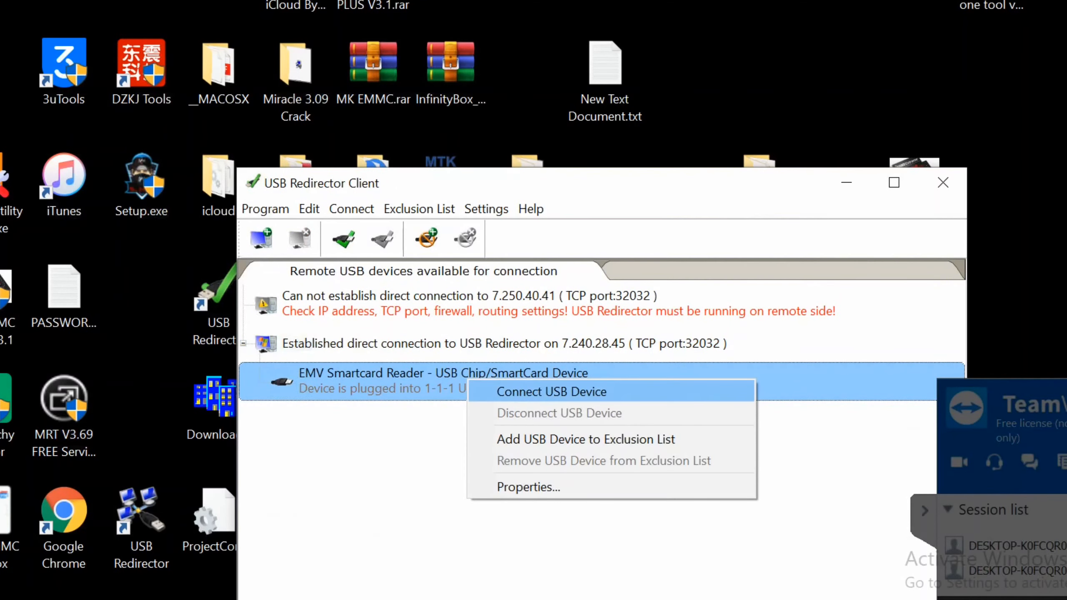
left_click(541, 391)
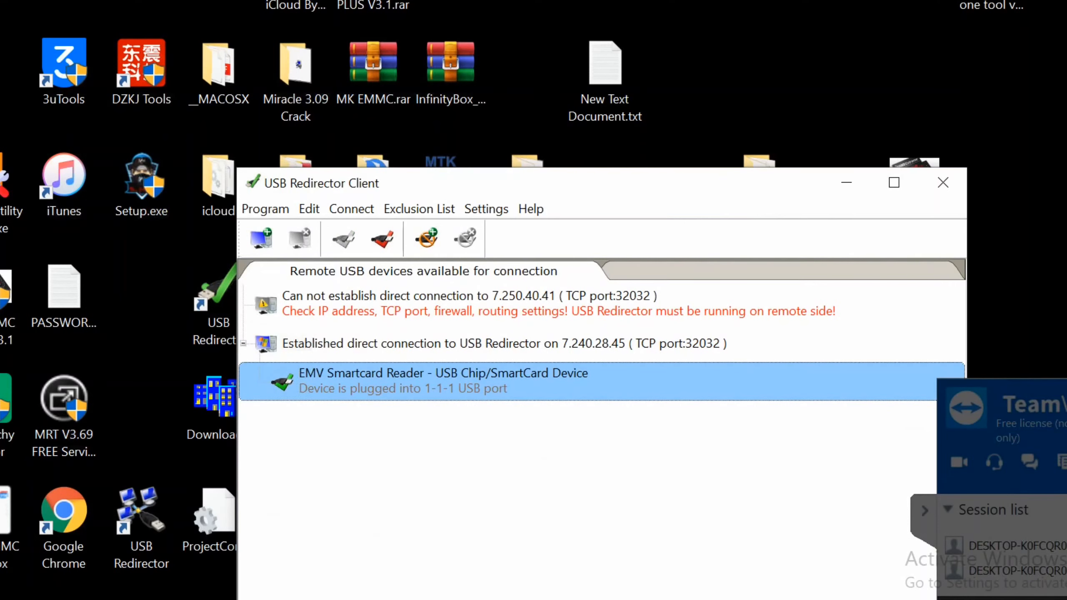
Minimise USB Redirector Client and select the InfinityBox CM2MT2 desktop shortcut.
left_click(991, 13)
left_click(846, 183)
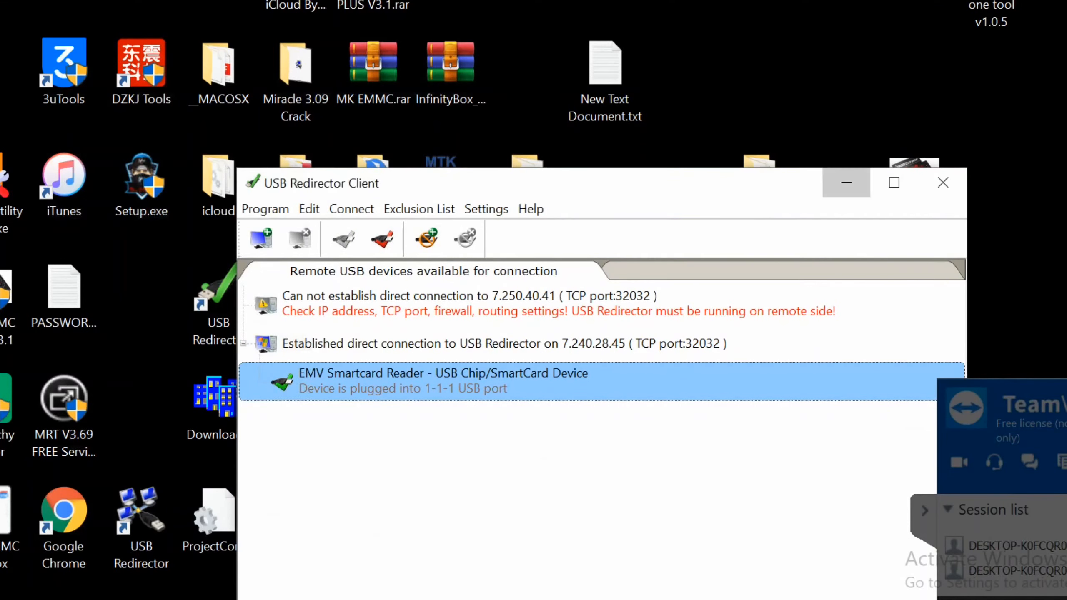
left_click(450, 189)
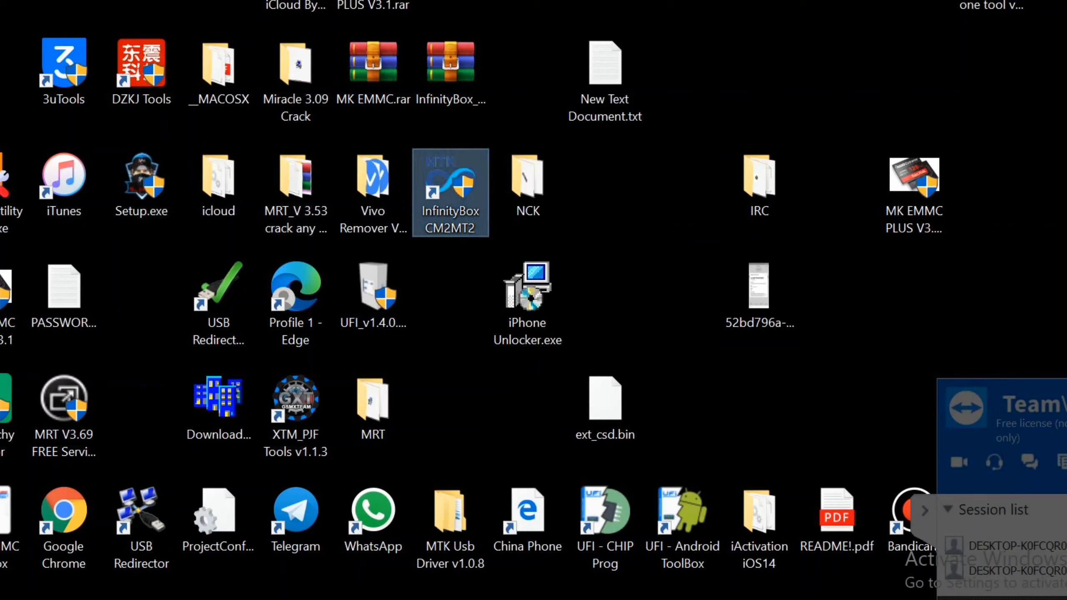
right_click(647, 241)
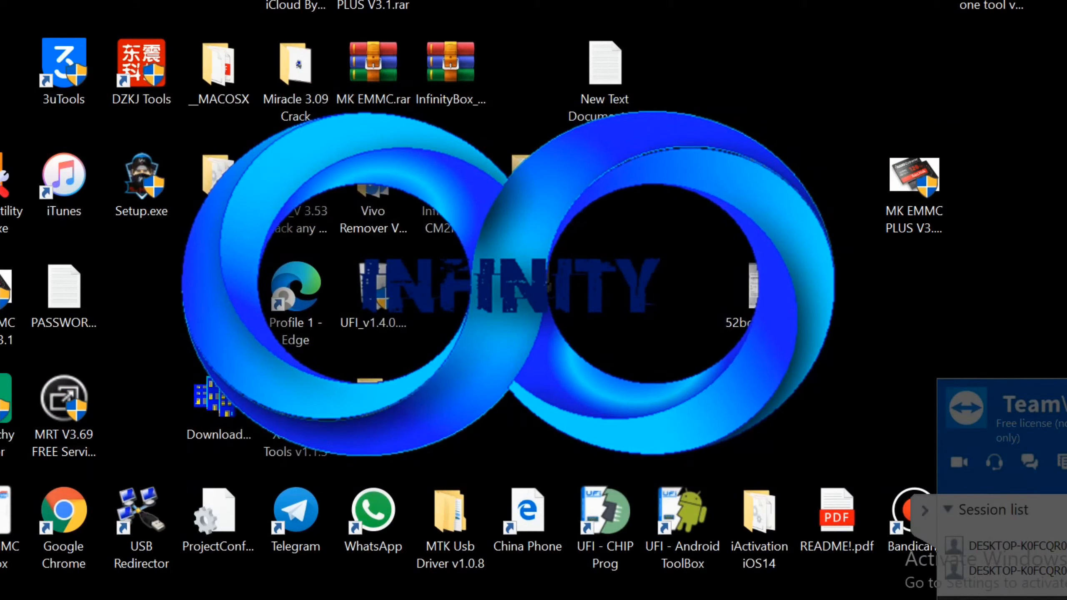
right_click(994, 246)
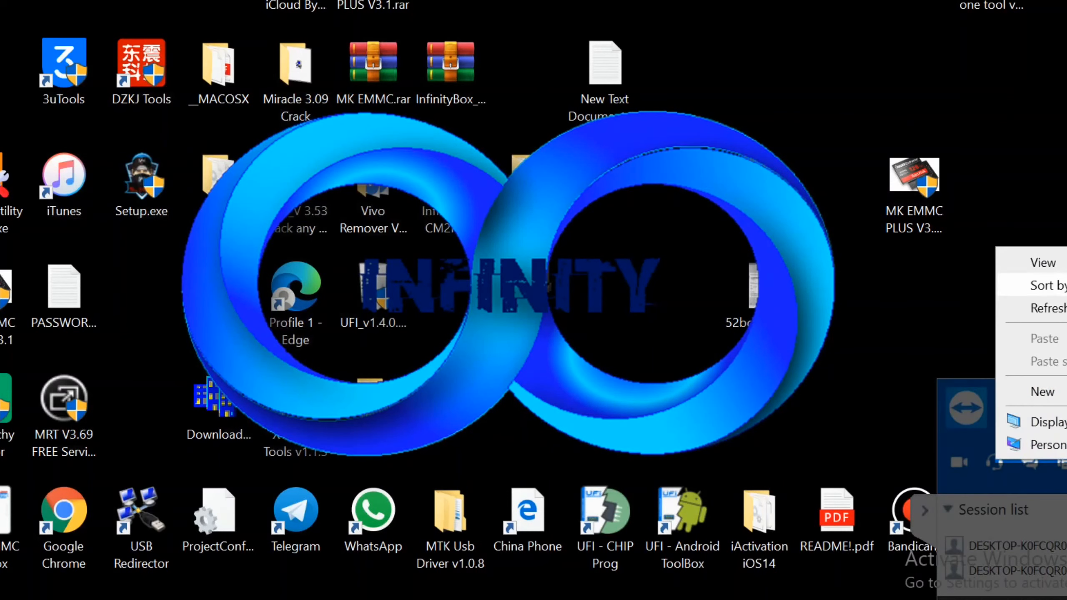
left_click(1031, 308)
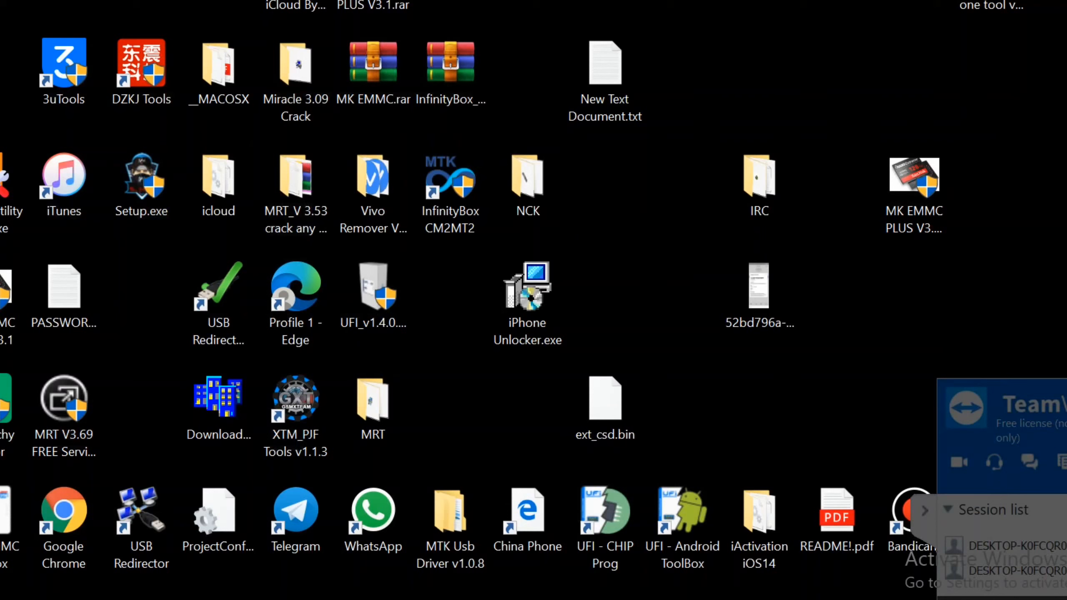
right_click(996, 133)
left_click(1042, 192)
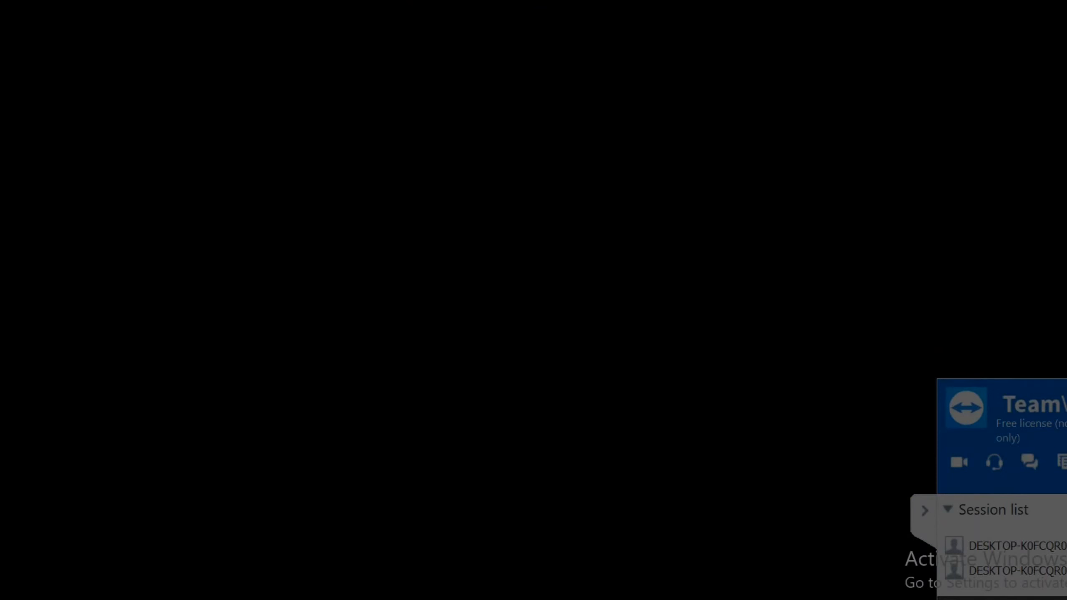
right_click(997, 100)
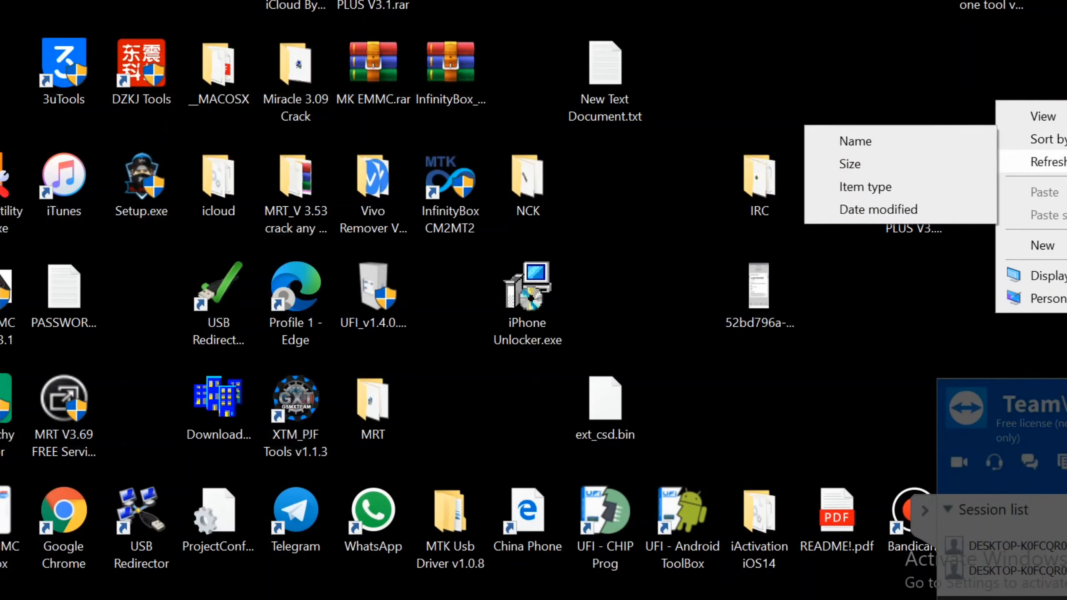
left_click(1046, 161)
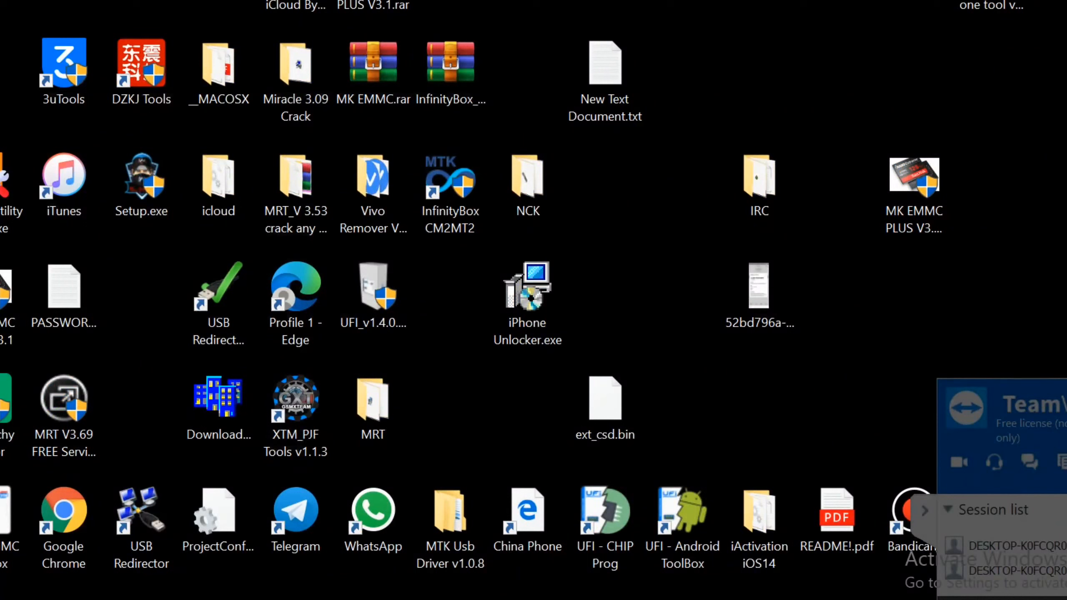
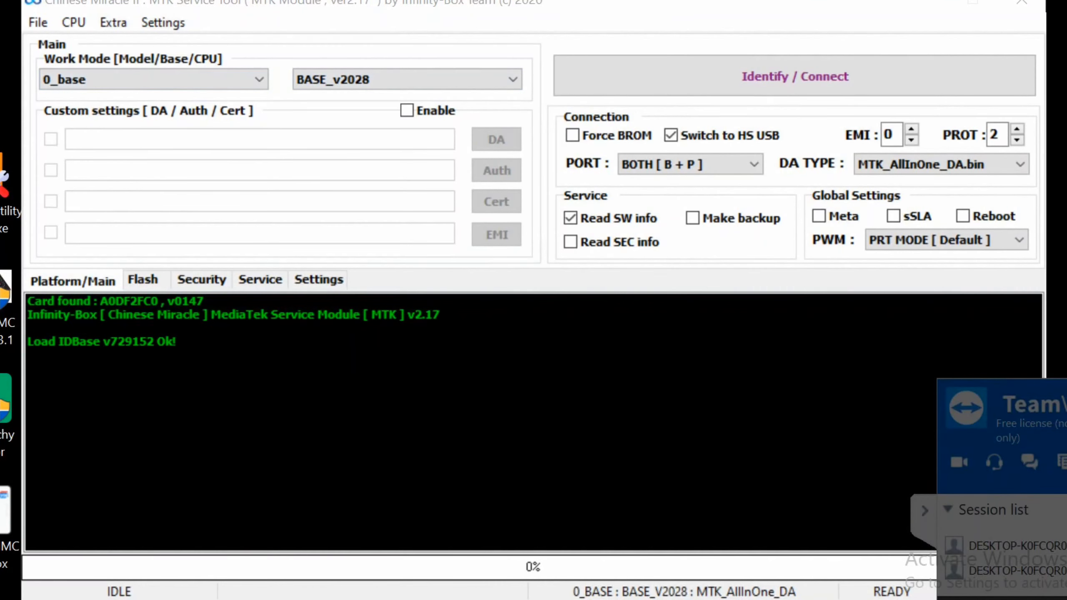
Choose Oppo as the work mode brand, then show its model list (A3, F3, F5, F7).
left_click(154, 79)
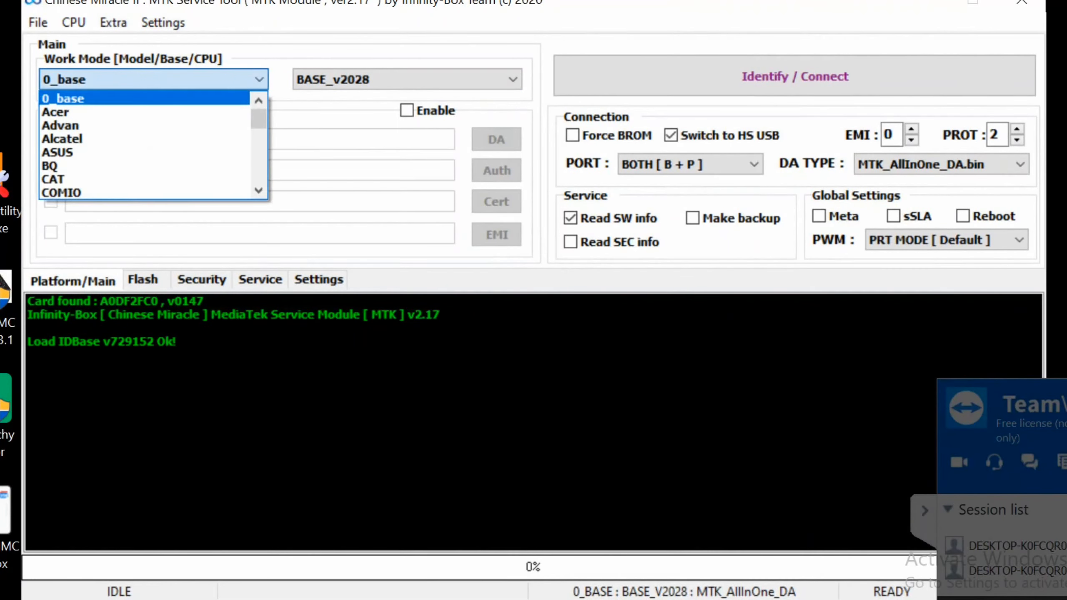
scroll(145, 164, "down", 5)
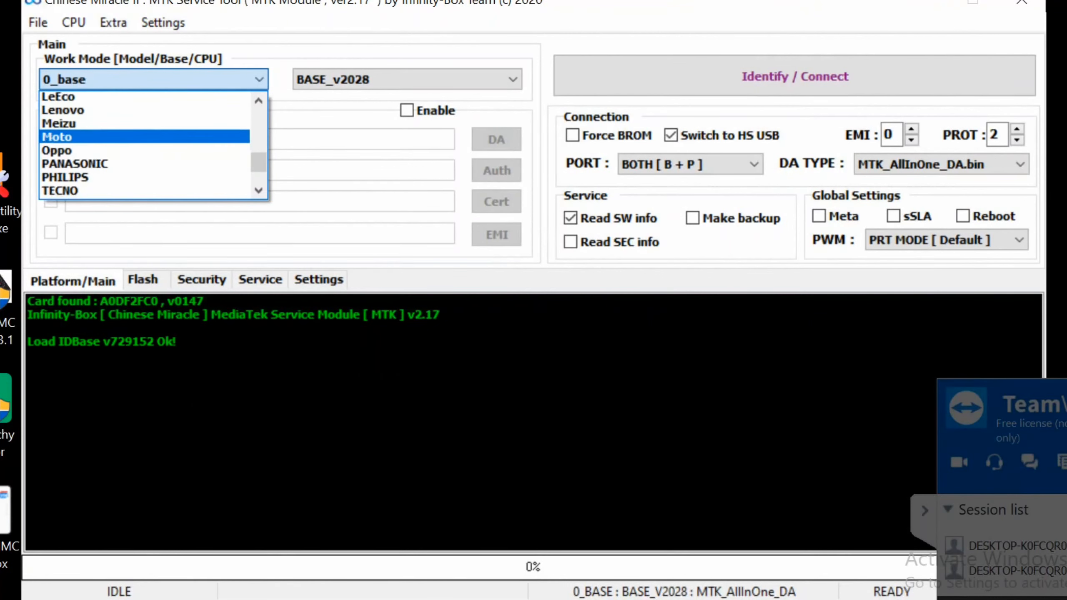
scroll(145, 164, "down", 1)
left_click(59, 97)
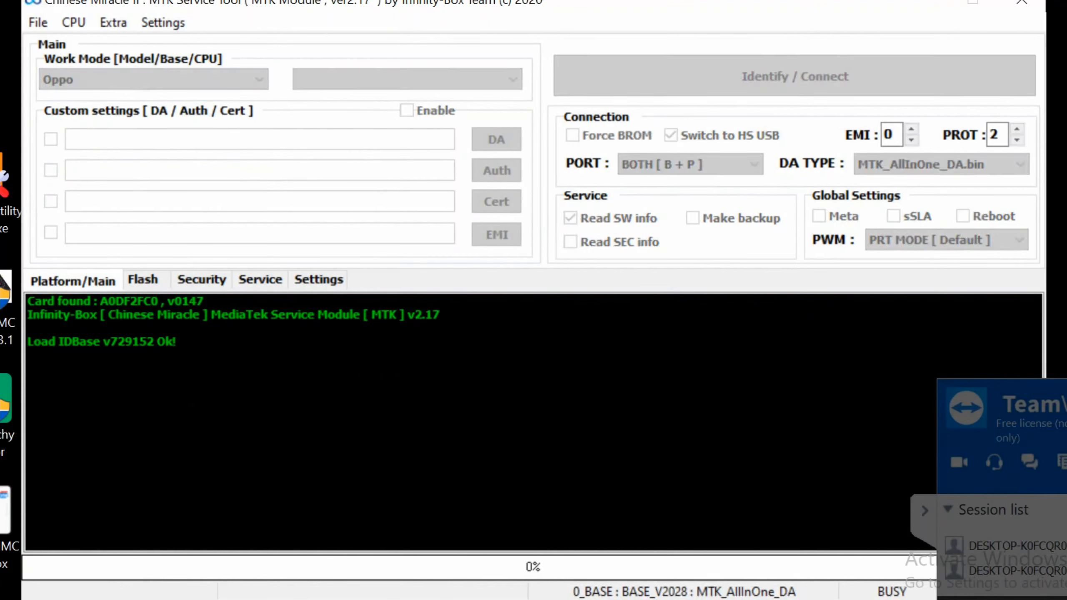
left_click(407, 80)
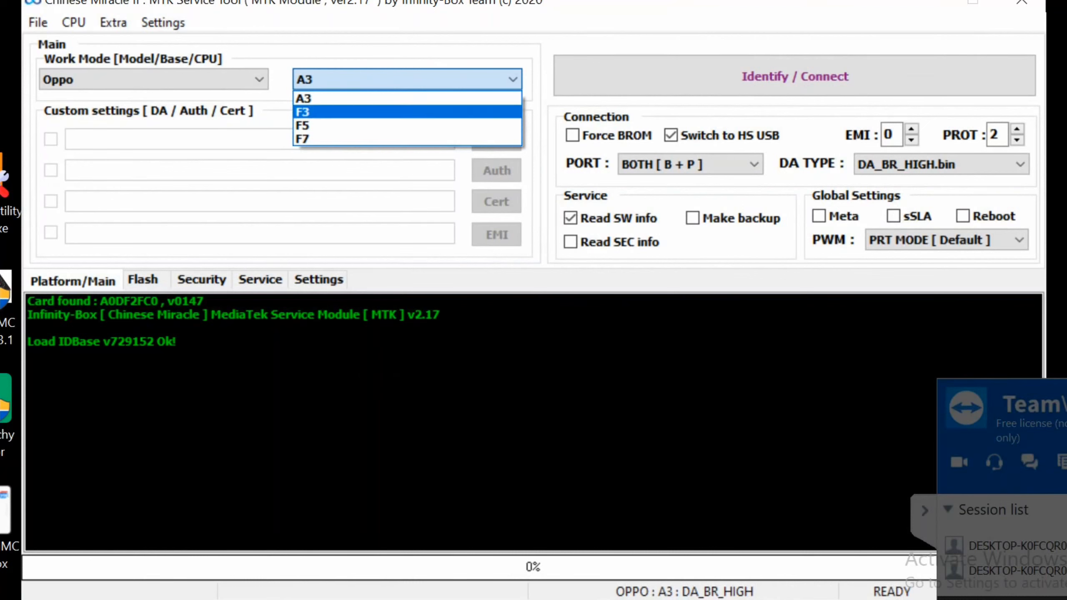